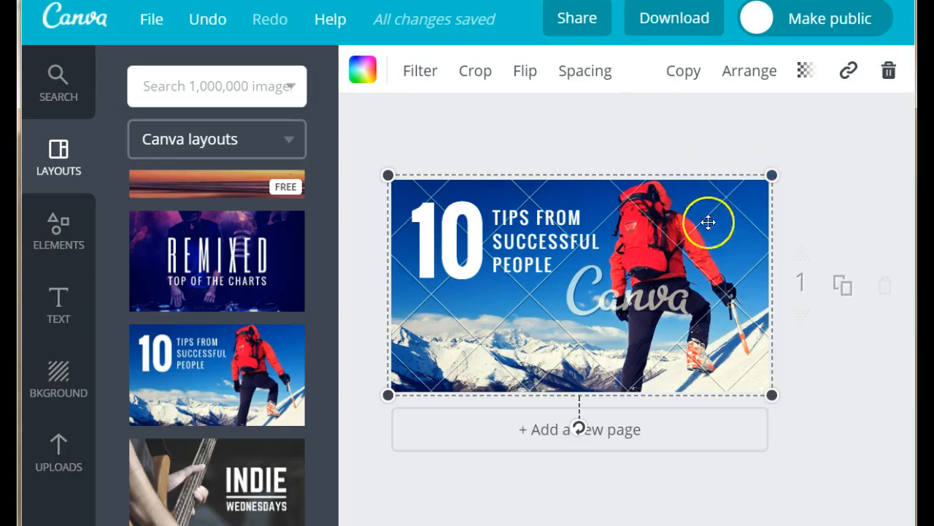
Step: Delete the mountain climber image and replace the page content with the free sunset layout "THE JOURNEY OUTWARDS"
click(888, 73)
click(843, 166)
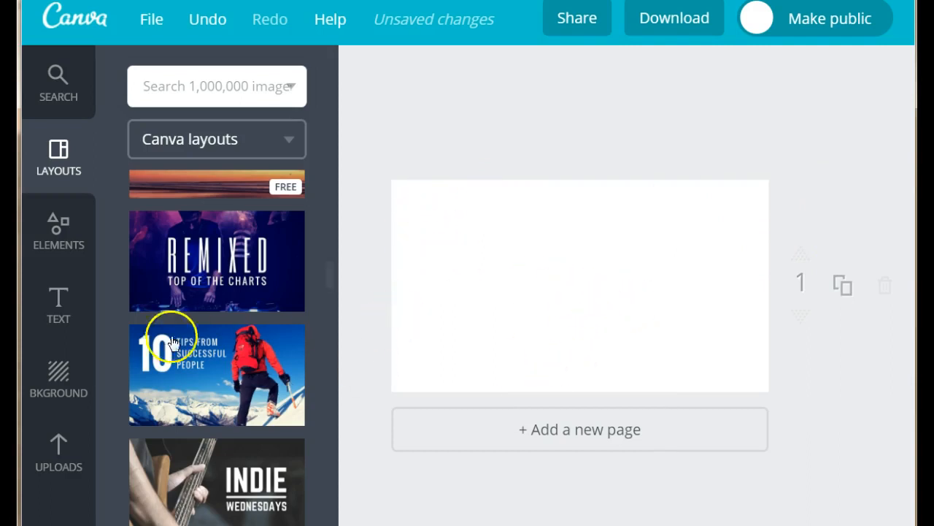
scroll(171, 354, up, 10)
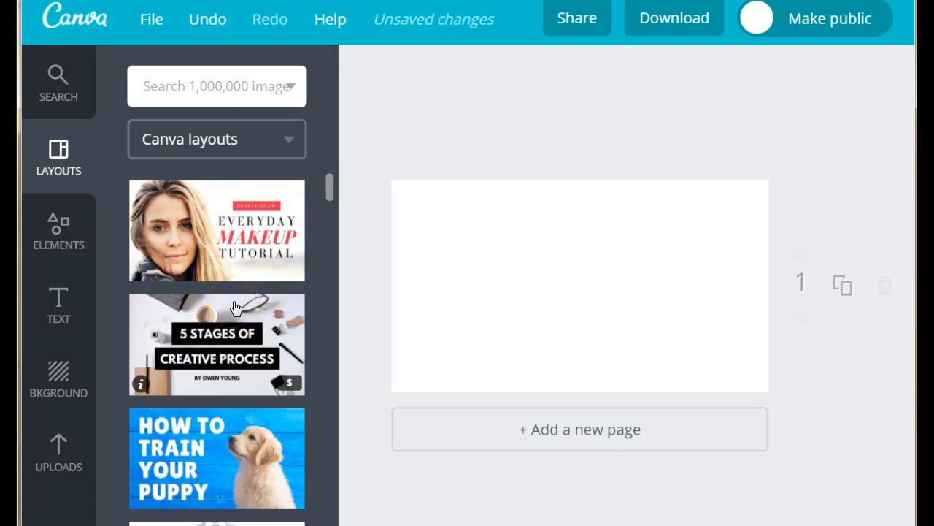
scroll(234, 319, down, 10)
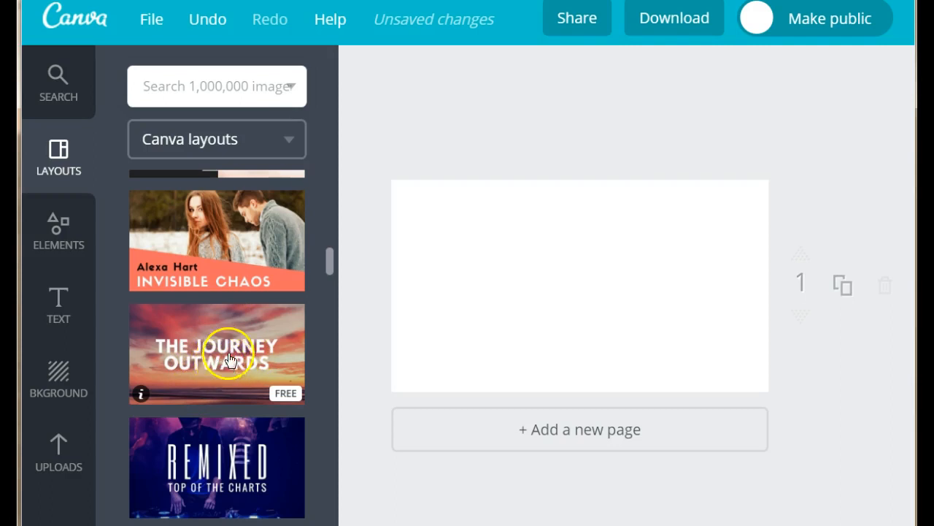
click(187, 386)
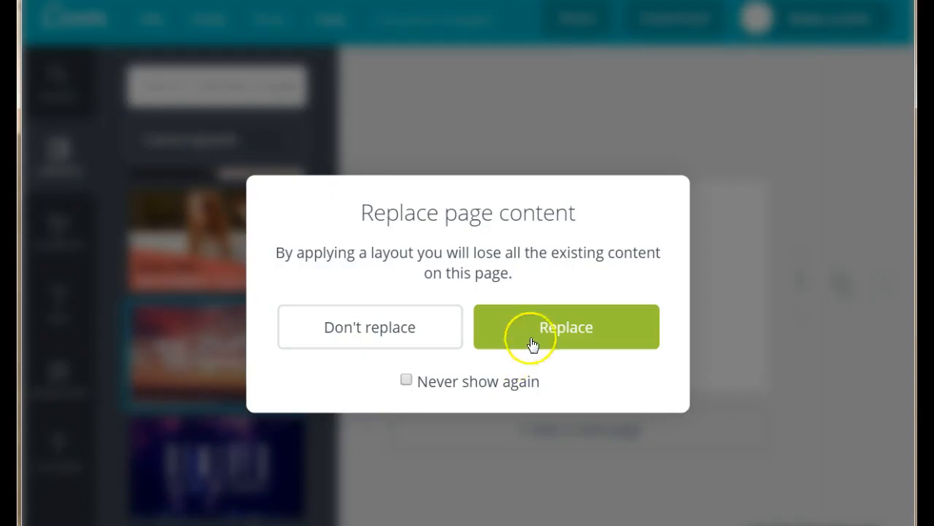
click(551, 325)
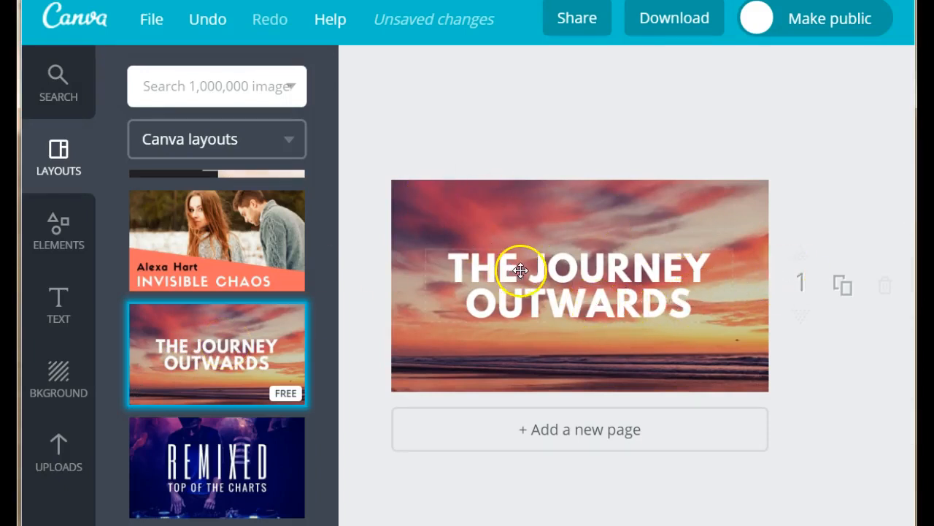
Step: Select the sunset background image and look through the uploaded images
click(725, 210)
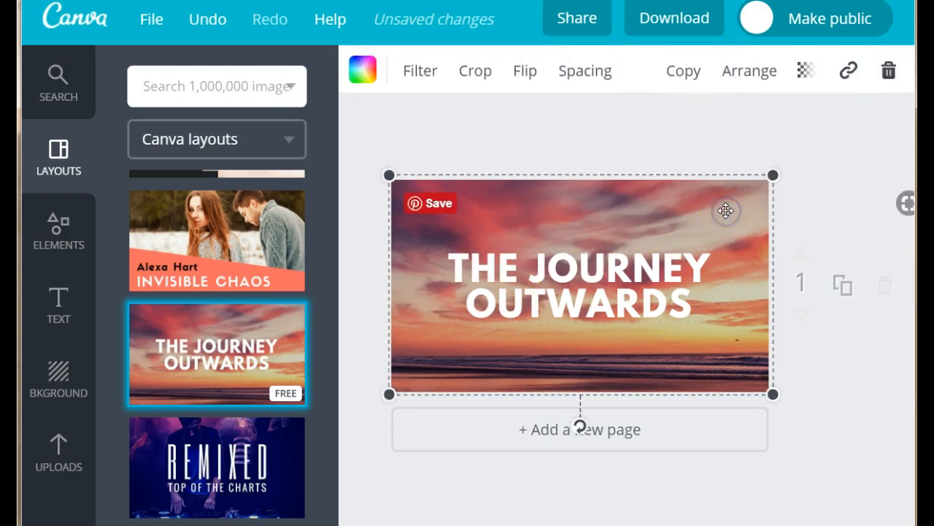
click(54, 462)
scroll(155, 418, down, 5)
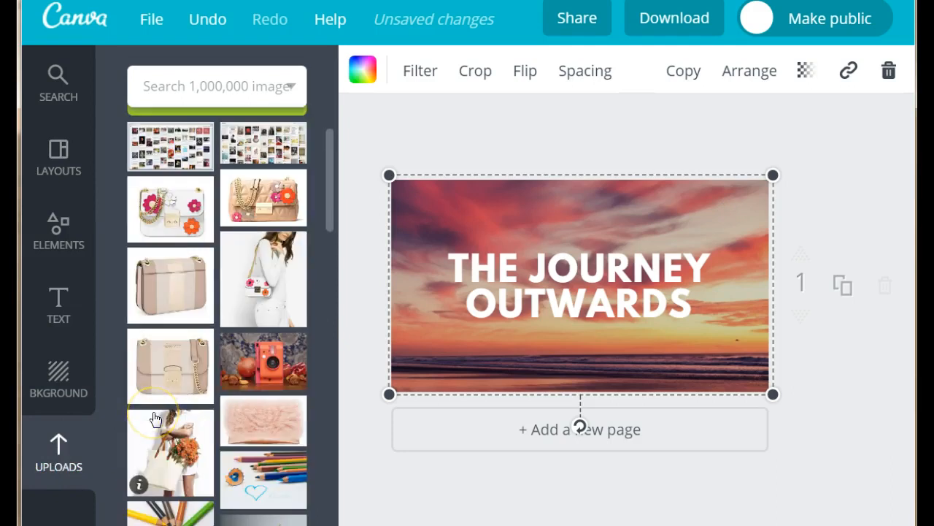
scroll(155, 418, down, 3)
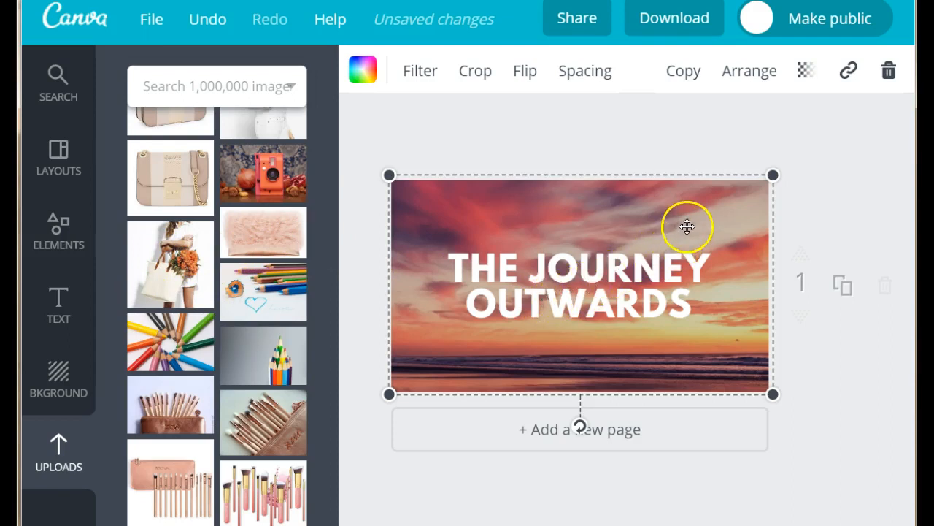
Step: Replace the headline text with "HOW TO MAKE A YOUTUBE THUMBNAIL" and move it up to the vertical centre of the page
click(516, 283)
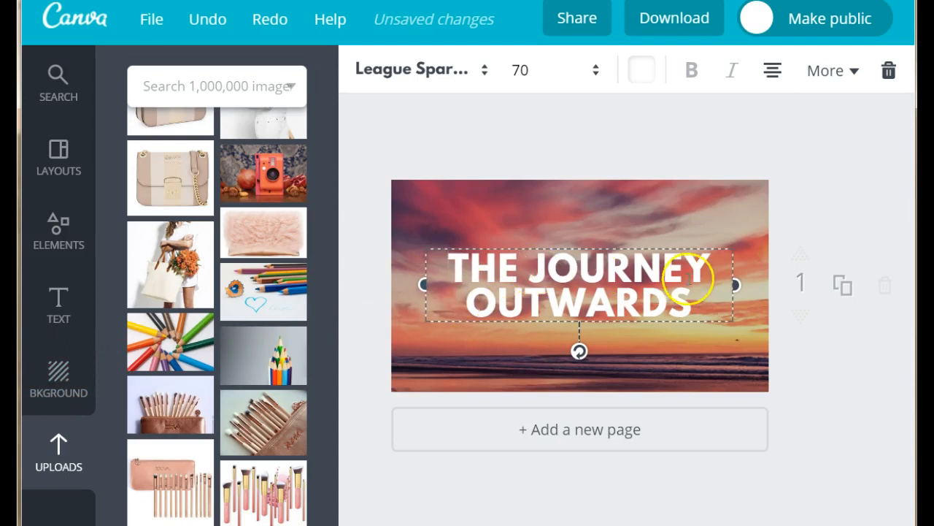
drag(702, 301, 457, 267)
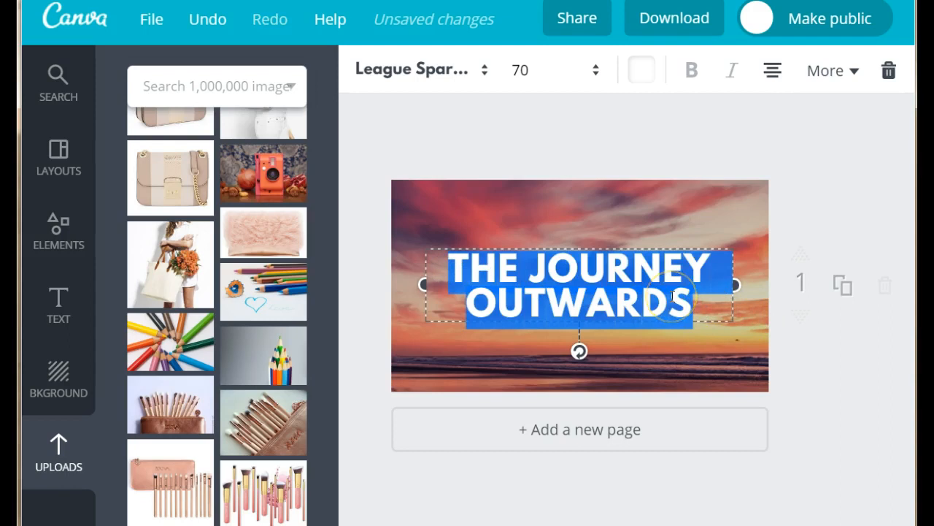
key(BackSpace)
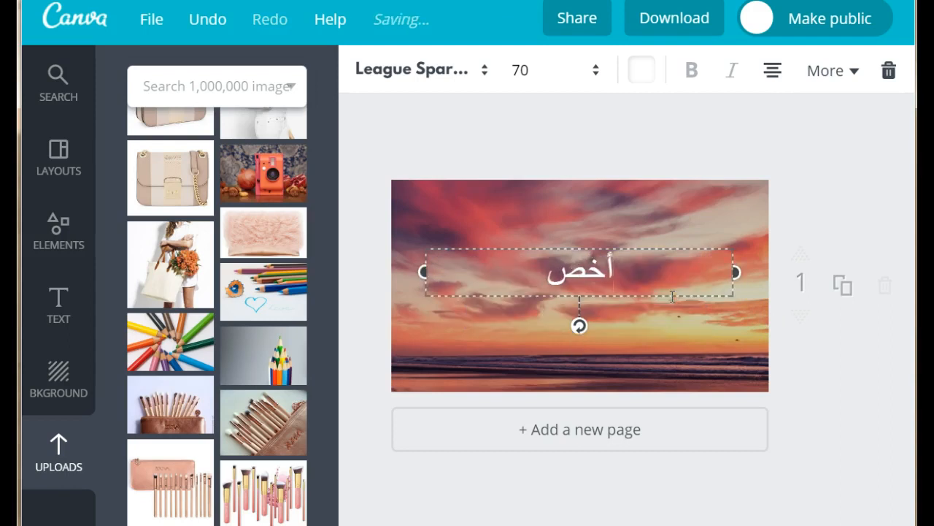
text(HOW TO )
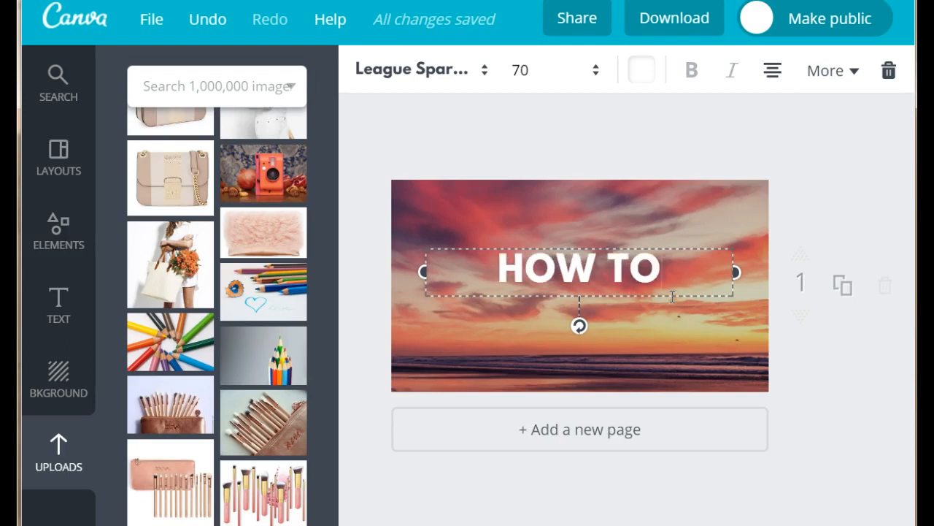
text(M)
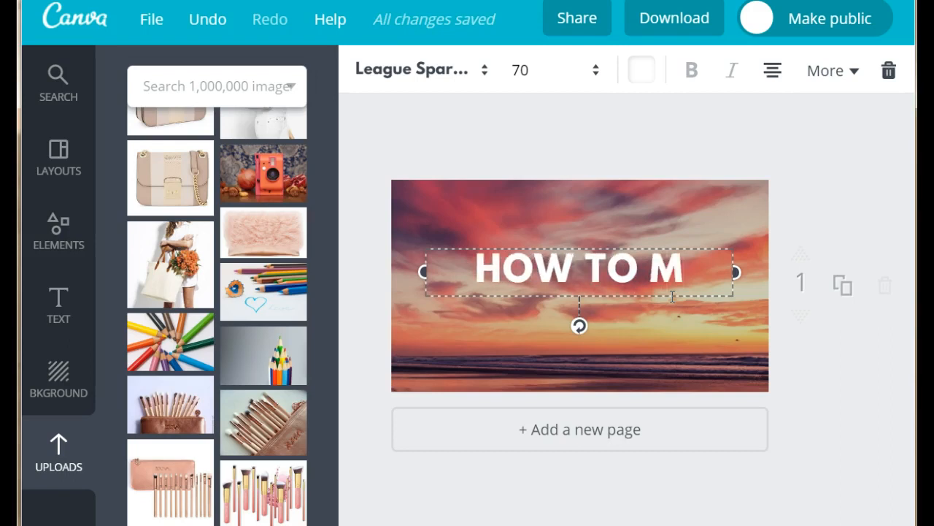
text(AKE A YOUTUBE THUM)
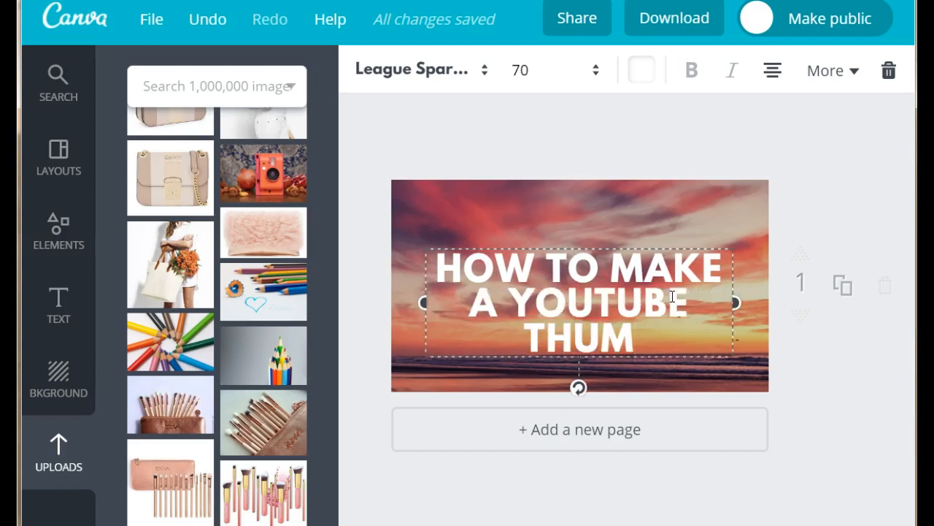
text(BNAIL)
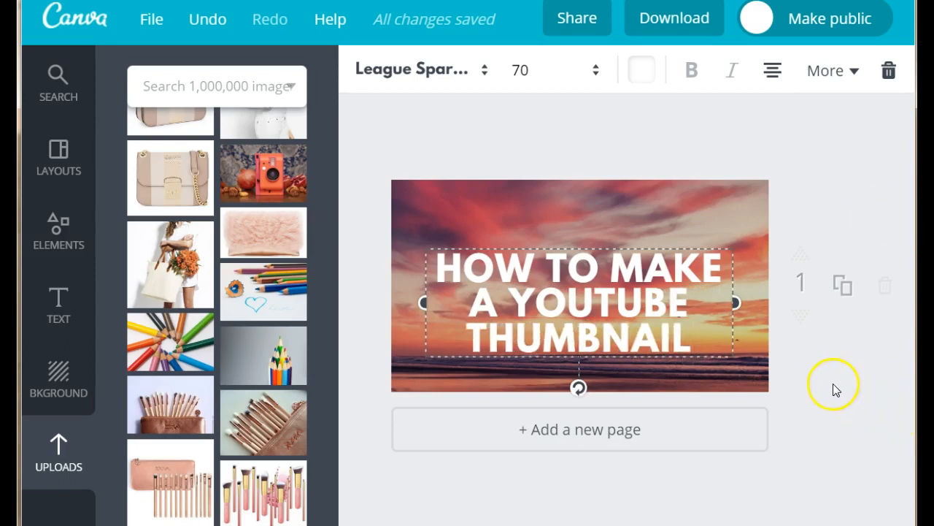
click(829, 363)
drag(572, 313, 574, 292)
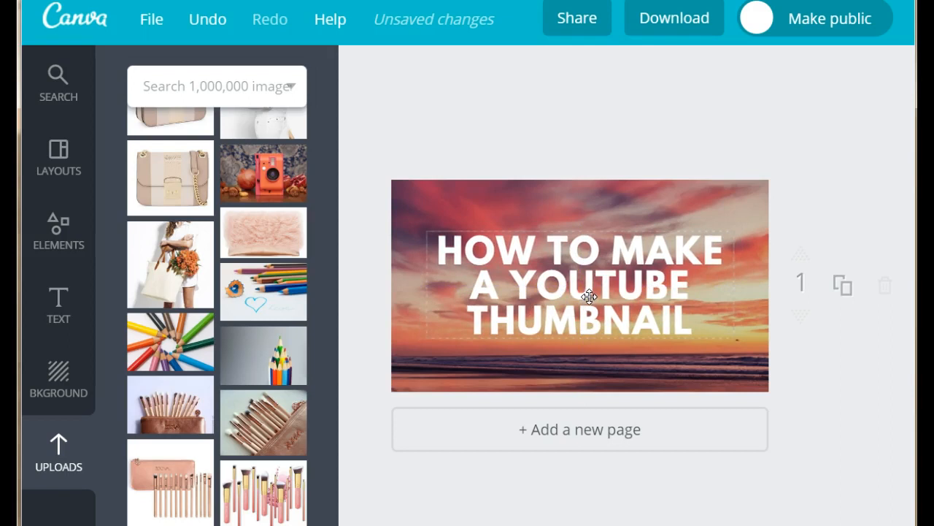
Step: Change the headline's font to League Gothic and its size to 88
click(551, 278)
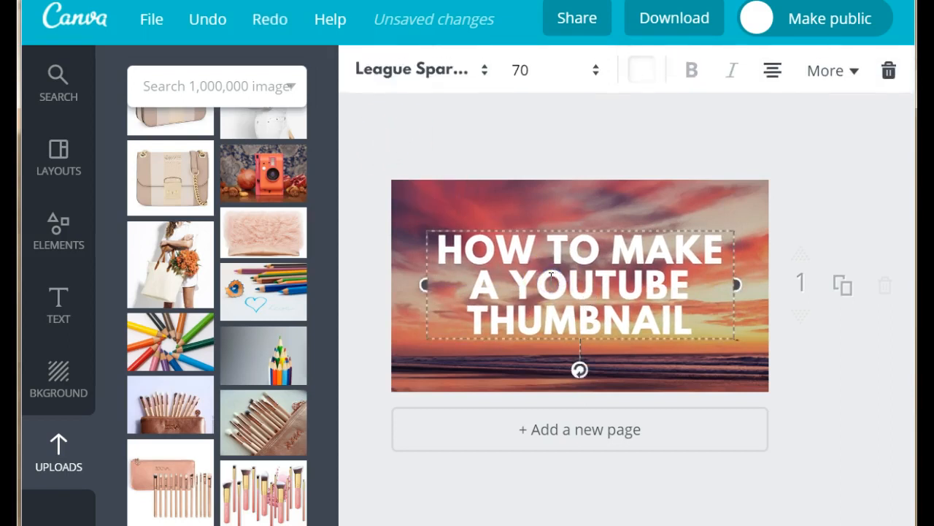
click(422, 76)
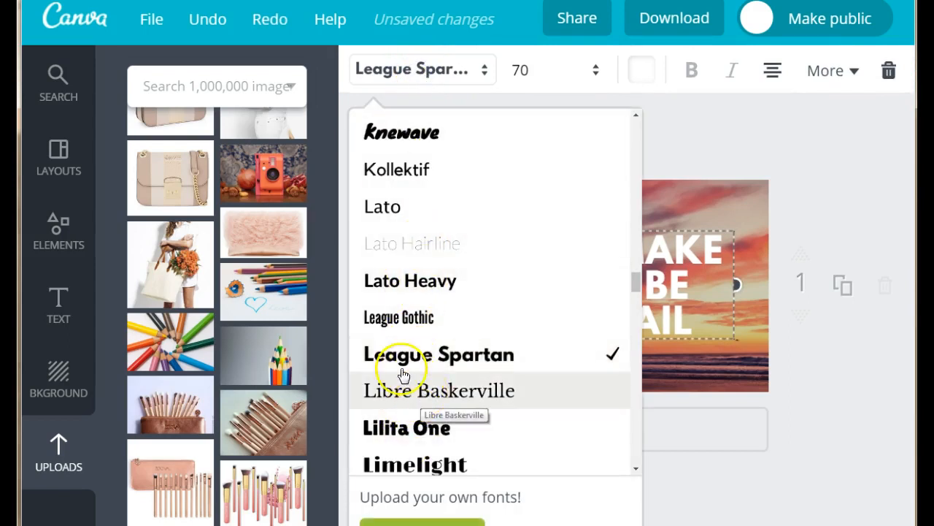
click(413, 316)
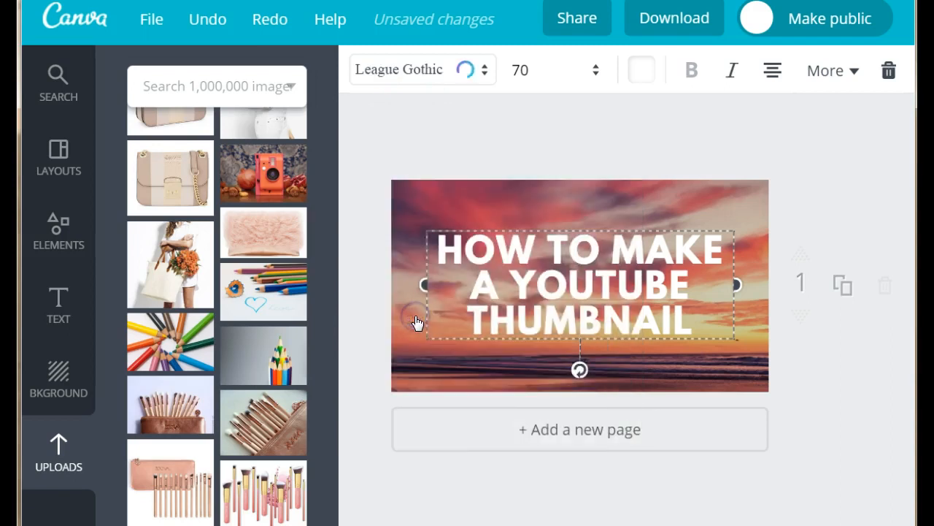
click(519, 69)
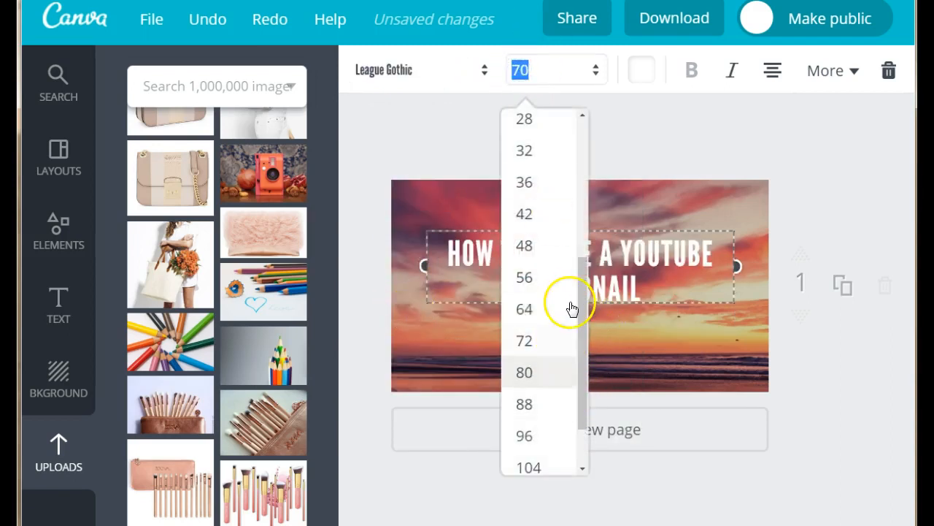
click(527, 407)
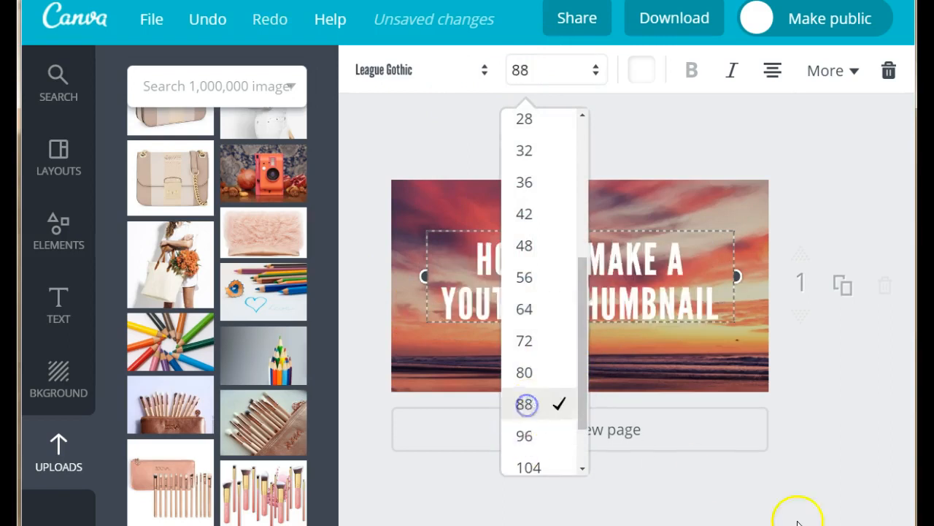
click(854, 409)
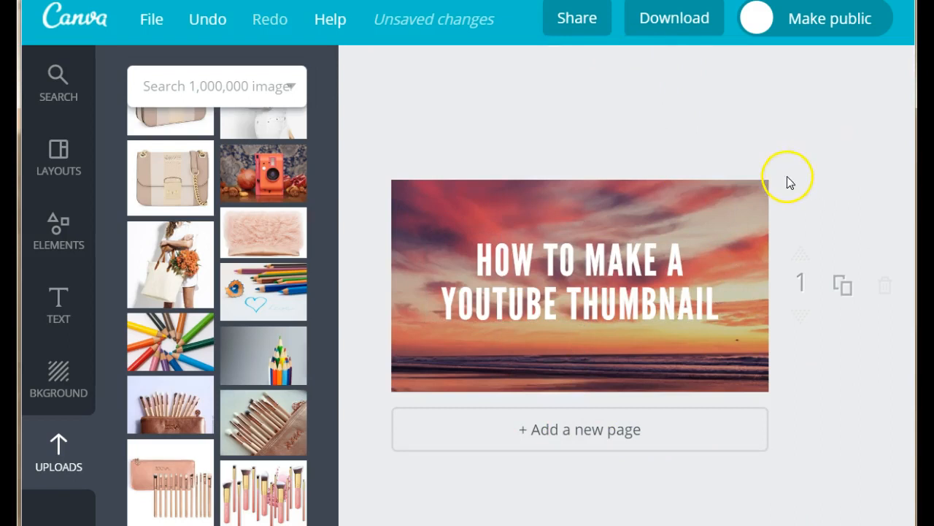
Step: Set the headline's line height to 1.34 and letter spacing to 90, and move it up so all three lines fit the page
click(569, 265)
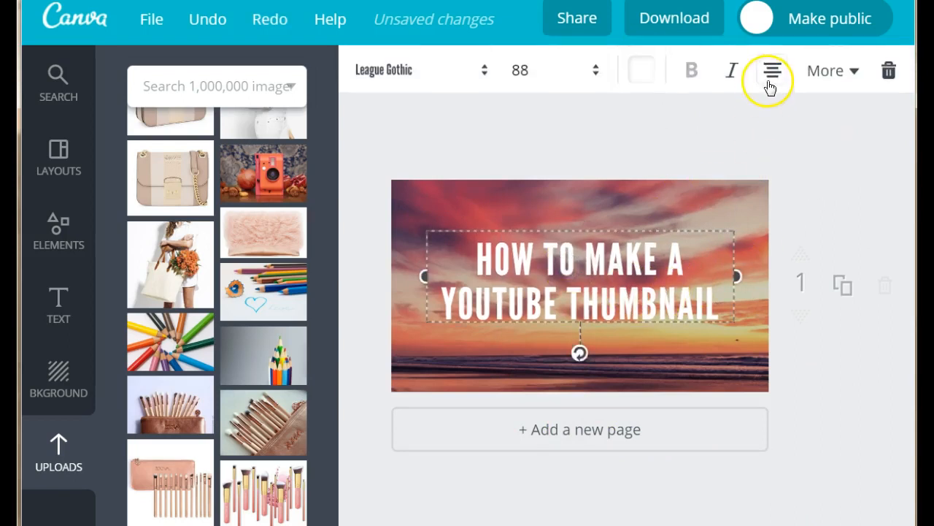
click(851, 76)
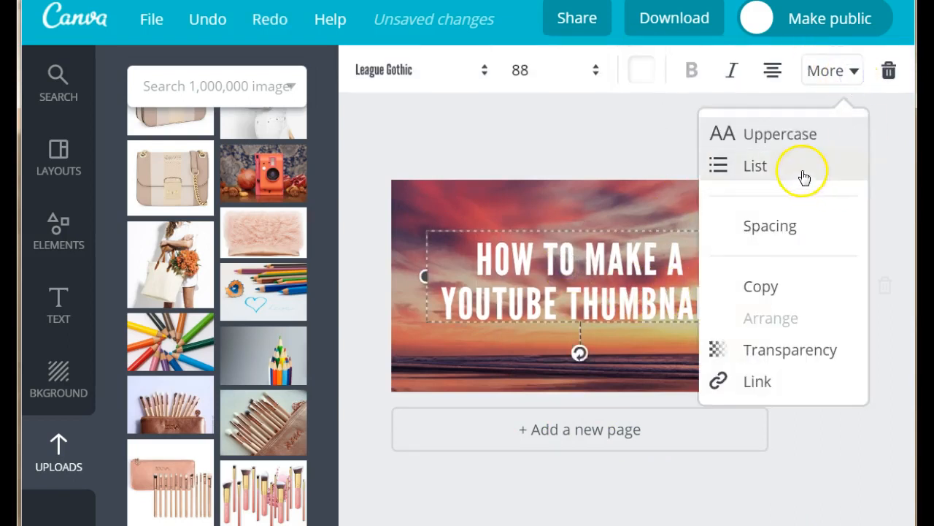
click(770, 226)
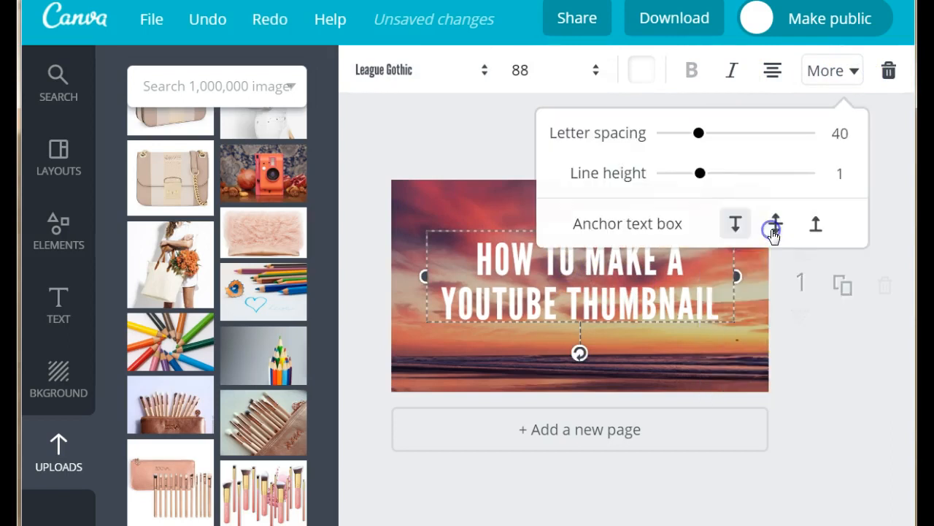
drag(699, 173, 726, 175)
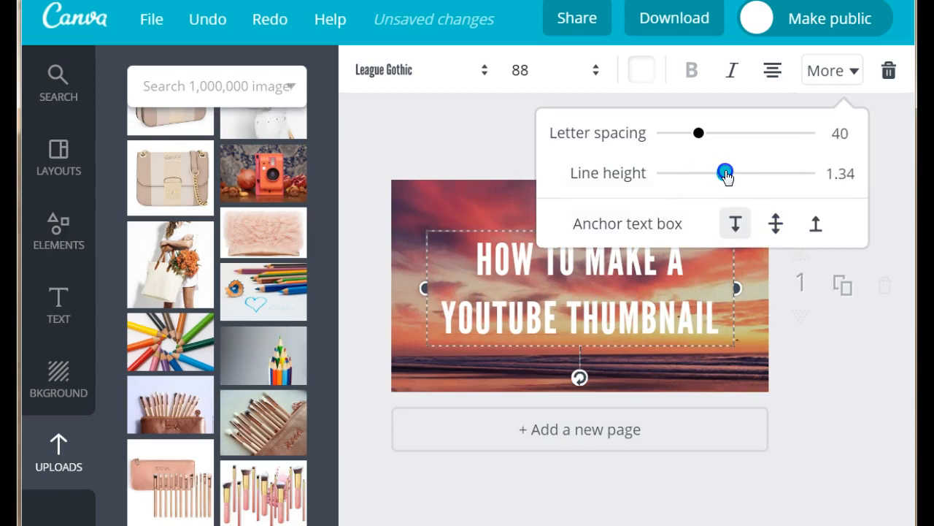
drag(698, 132, 707, 136)
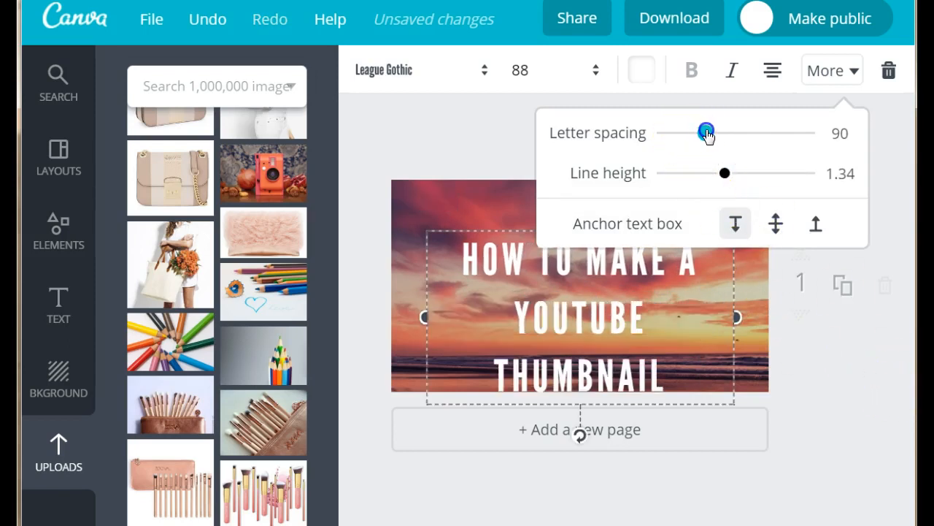
click(867, 386)
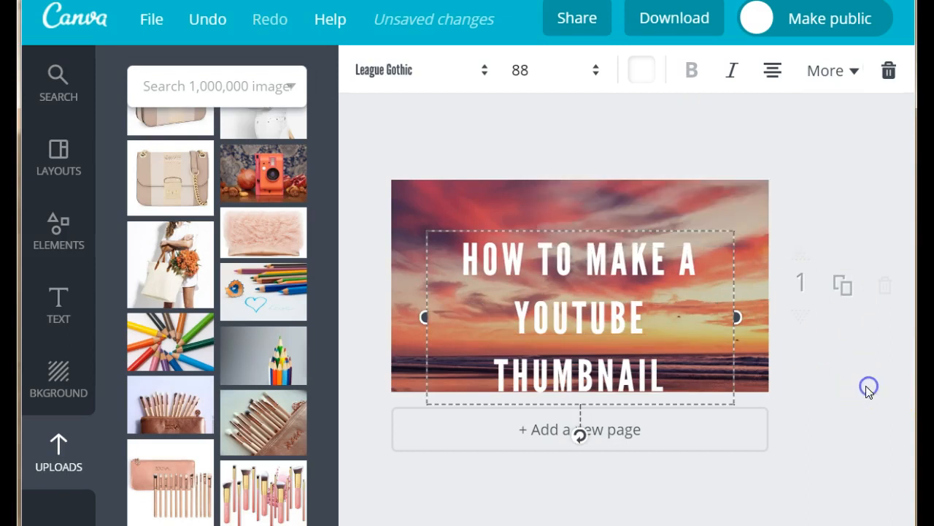
click(584, 313)
mouse_move(583, 312)
mouse_down()
mouse_move(590, 294)
mouse_move(598, 302)
mouse_up()
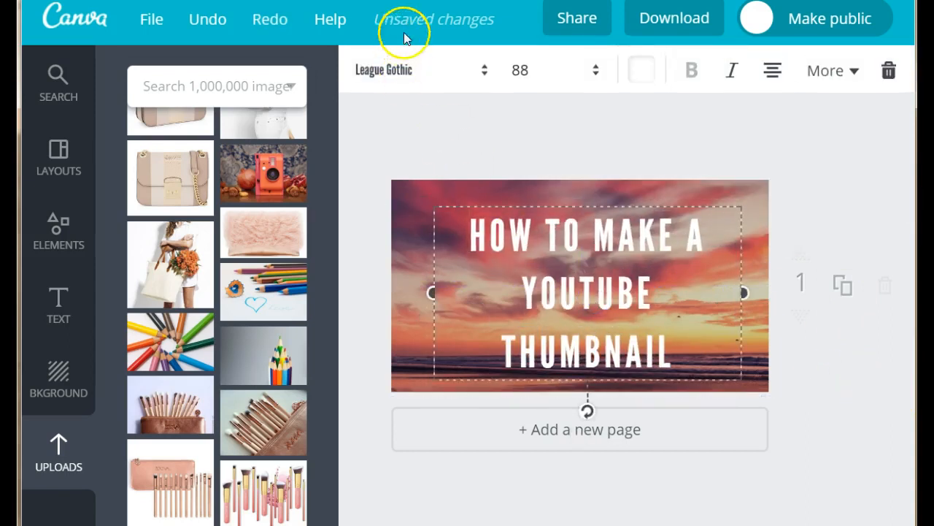
Step: Try yellow, blue, purple and turquoise from the default palette on the headline, and set its colour back to white
click(643, 75)
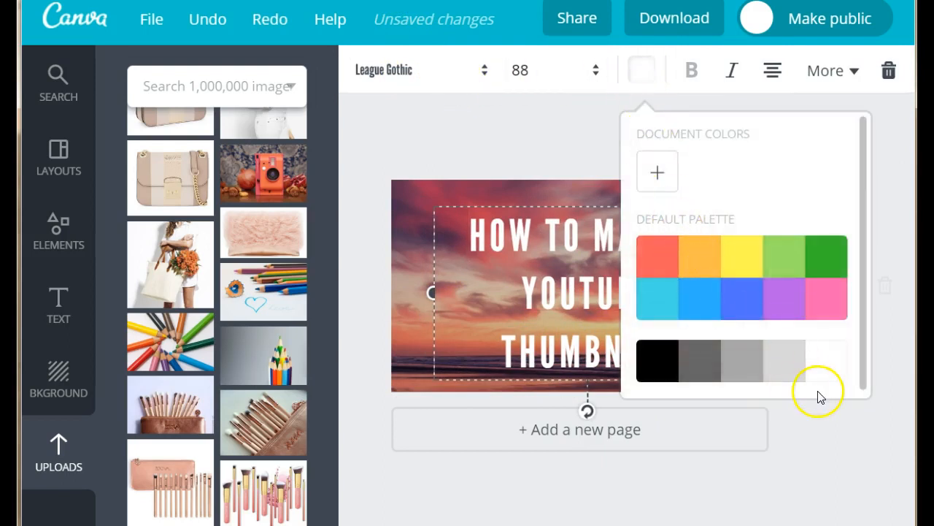
click(744, 252)
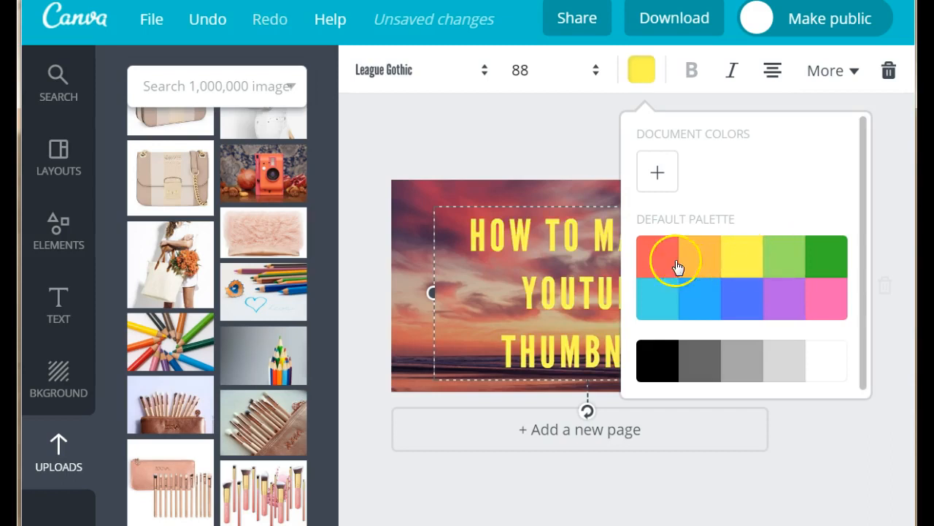
click(698, 301)
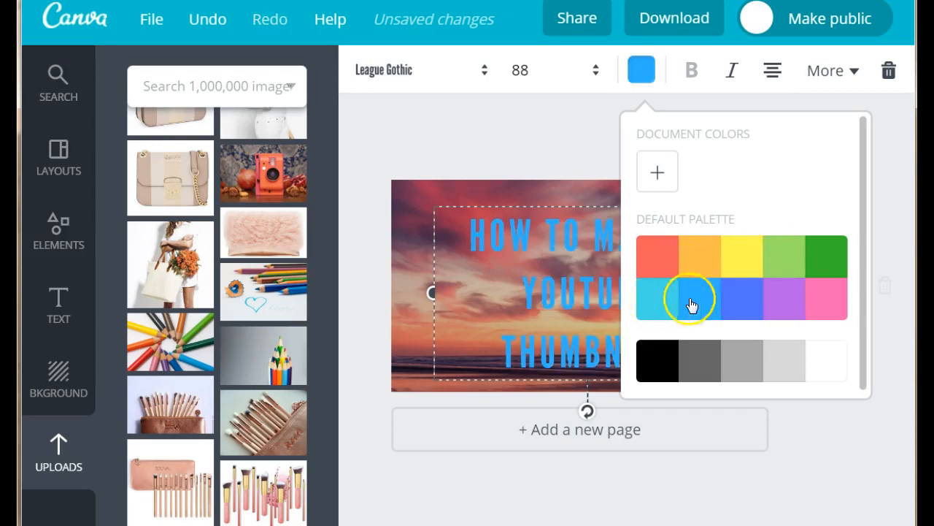
click(792, 303)
click(655, 300)
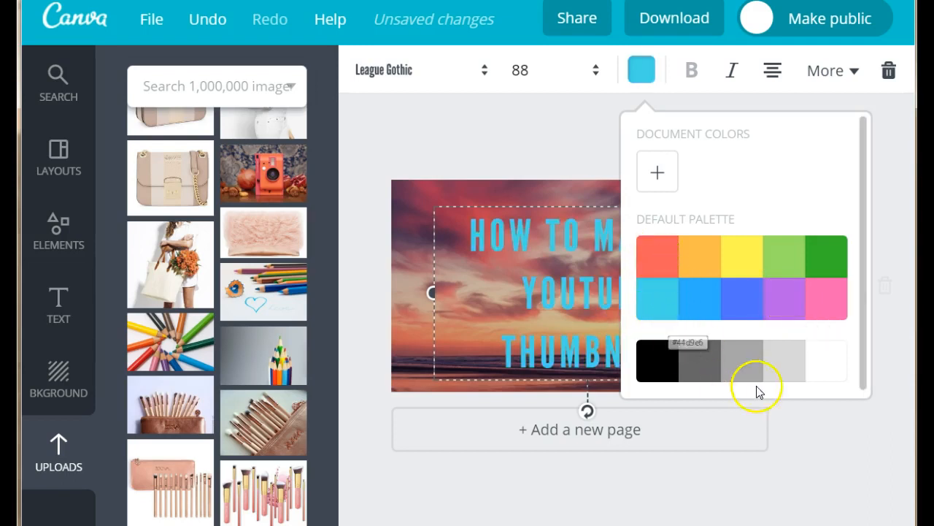
click(831, 358)
click(832, 449)
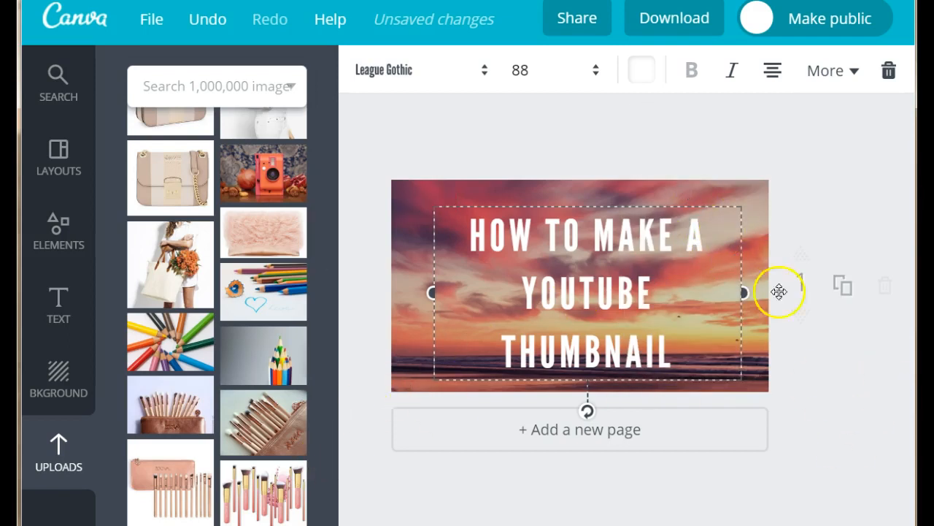
Step: Move the headline slightly up so that it aligns with the vertical centre of the page
click(831, 387)
mouse_move(596, 287)
mouse_down()
mouse_move(580, 284)
mouse_move(594, 286)
mouse_up()
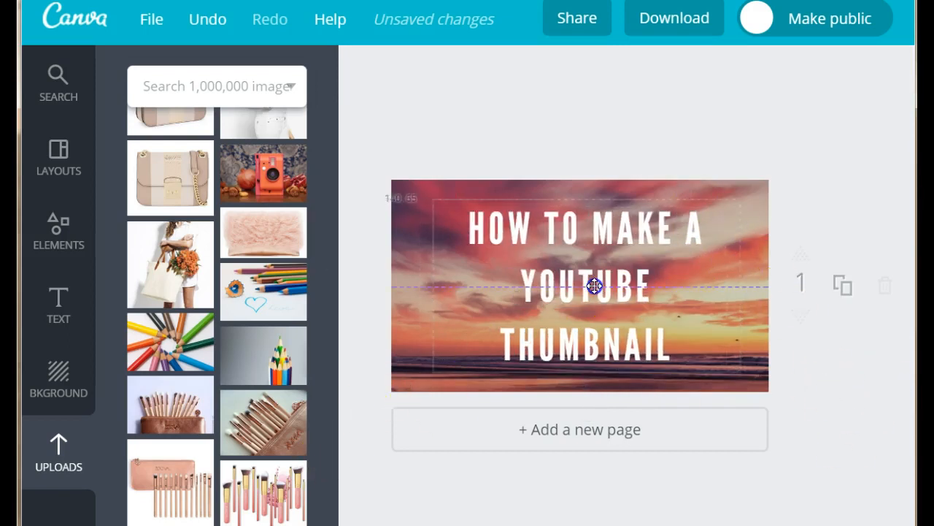
Step: Show the Shapes collection among the elements and move the headline aside, partly past the page's left edge
click(46, 242)
click(269, 316)
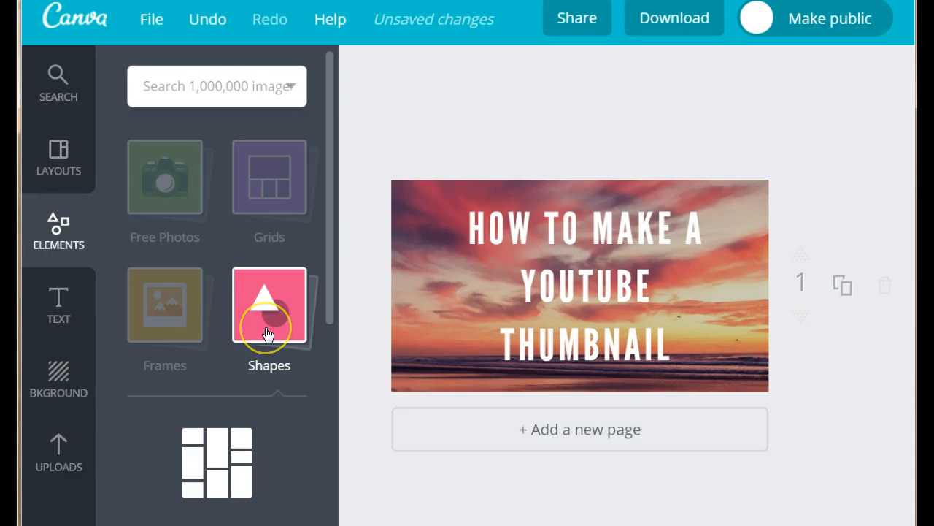
scroll(268, 336, down, 5)
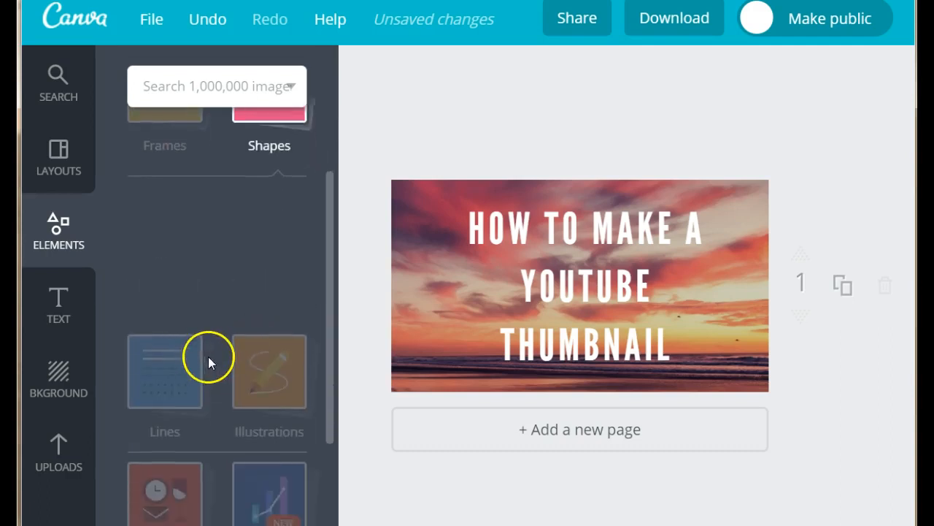
scroll(210, 355, up, 5)
drag(605, 278, 448, 295)
Step: Place a plain square from the Shapes collection on the right half of the page and widen it slightly leftwards
click(274, 311)
click(273, 311)
scroll(253, 366, down, 5)
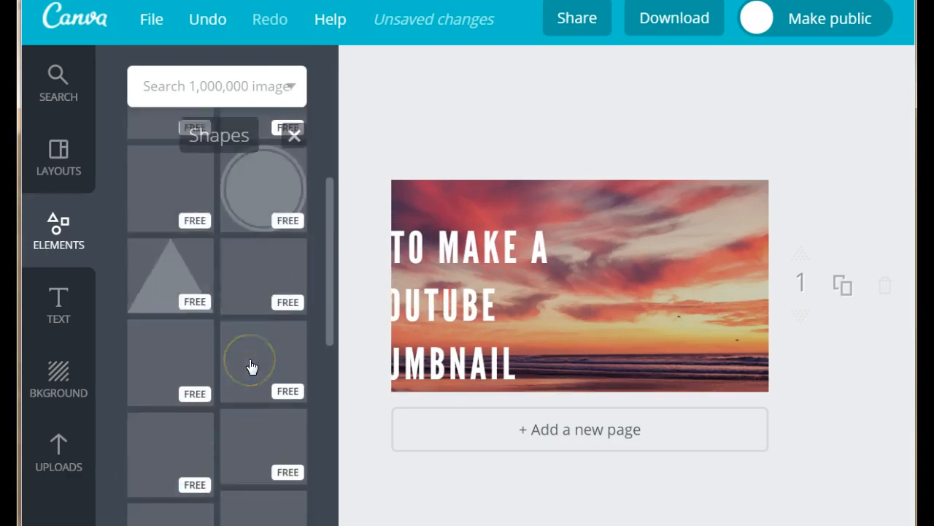
scroll(221, 310, up, 4)
scroll(217, 308, up, 1)
drag(202, 448, 636, 303)
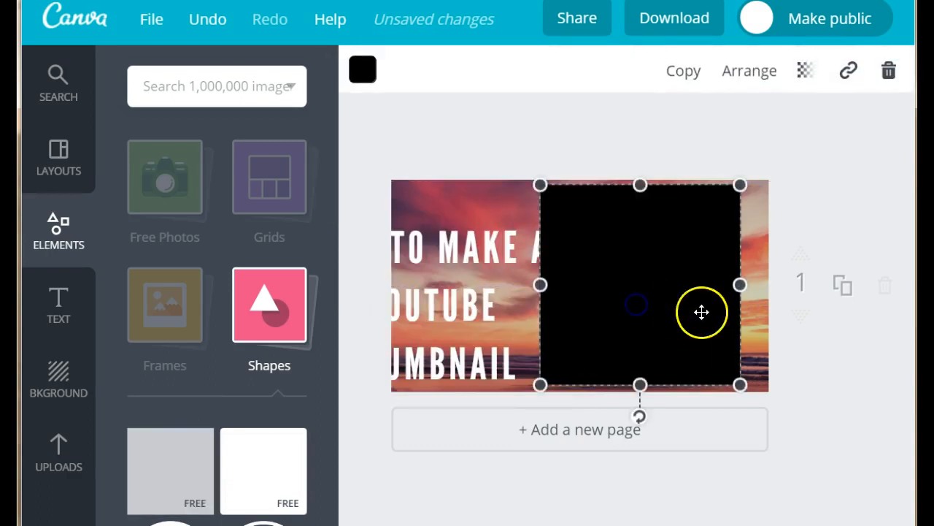
drag(541, 284, 454, 284)
drag(506, 283, 521, 298)
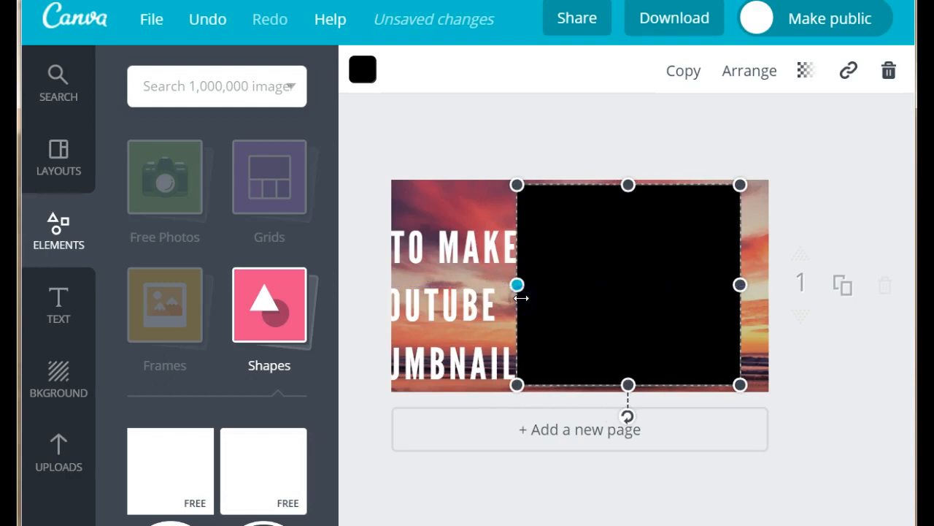
Step: Fill the square with the coral red from the default palette and set its transparency to 38
click(379, 74)
click(361, 77)
click(376, 265)
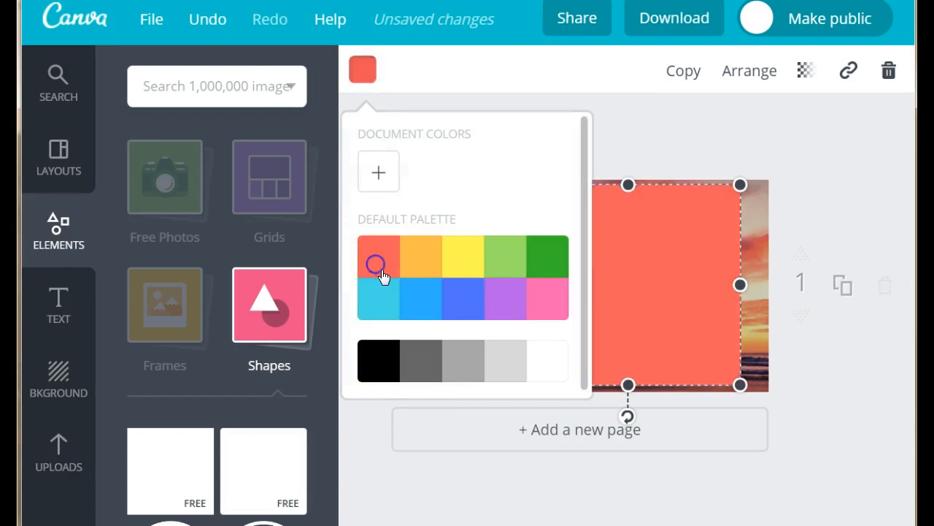
click(864, 422)
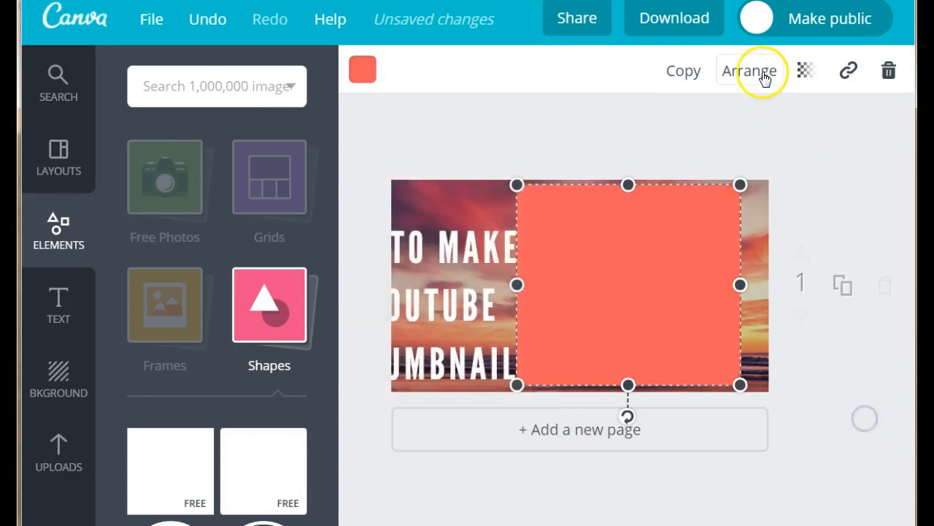
click(805, 71)
drag(767, 134, 673, 137)
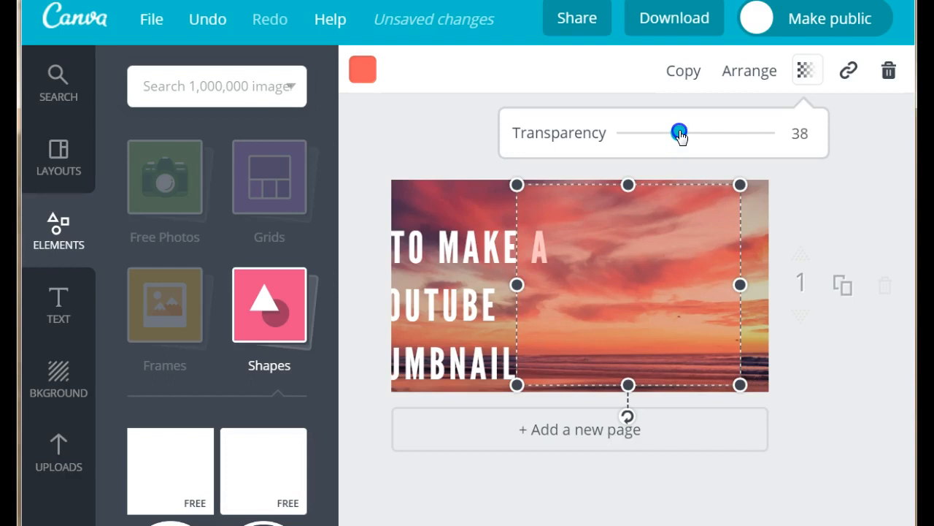
click(878, 374)
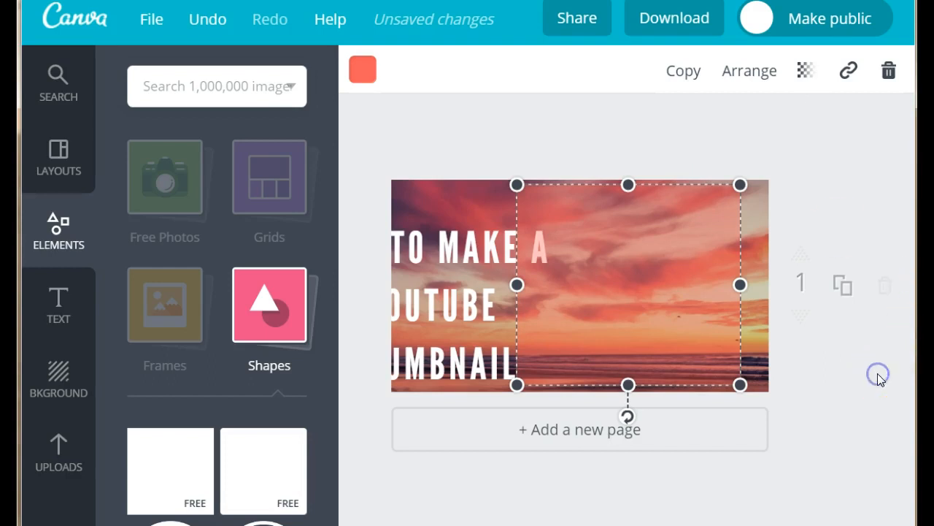
click(878, 374)
Step: Move the headline partly back onto the page and arrange it forward, in front of the translucent square
drag(417, 302, 484, 289)
click(467, 289)
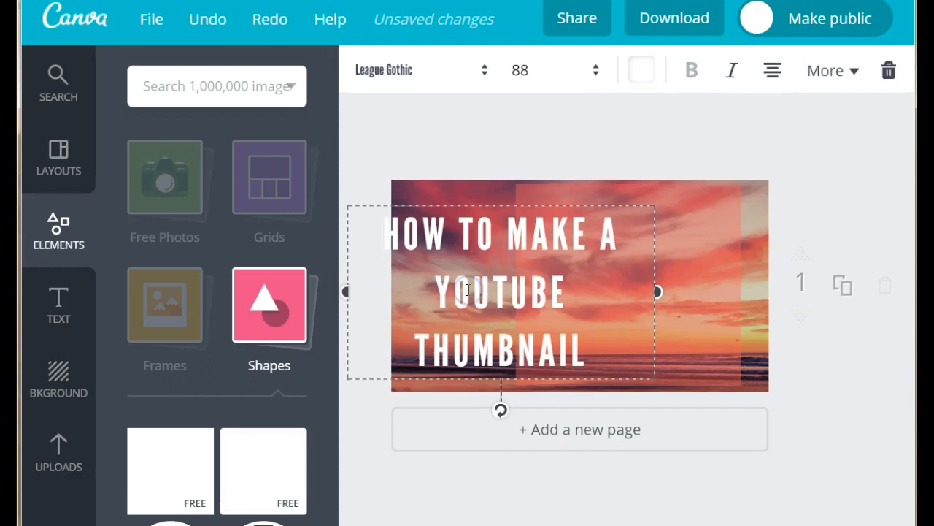
click(854, 73)
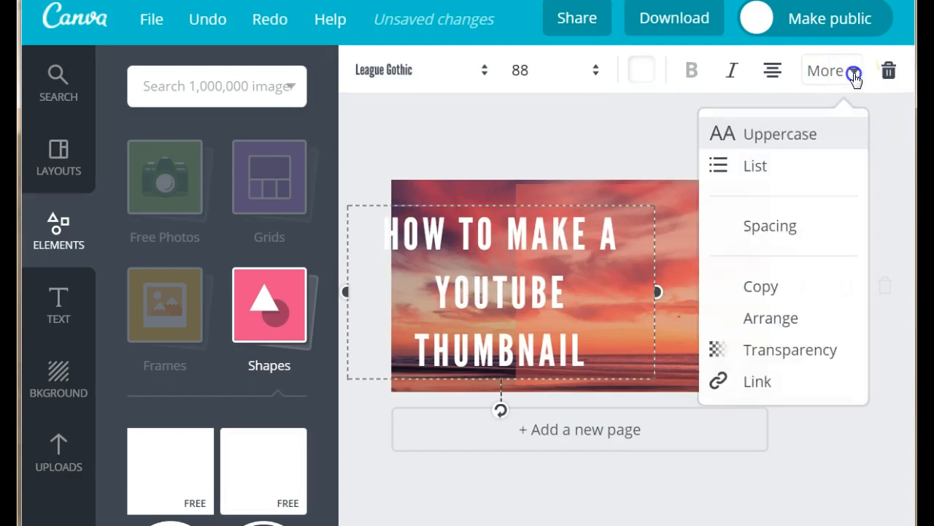
click(768, 323)
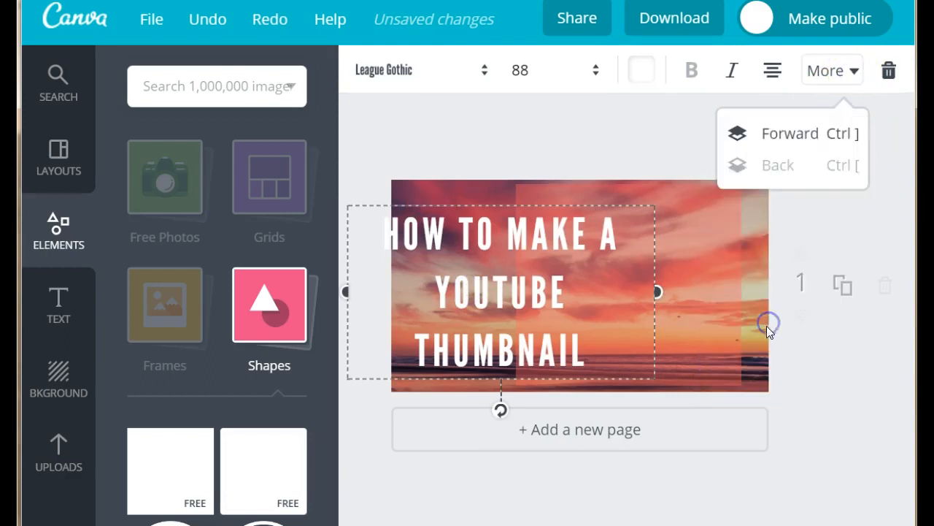
click(798, 139)
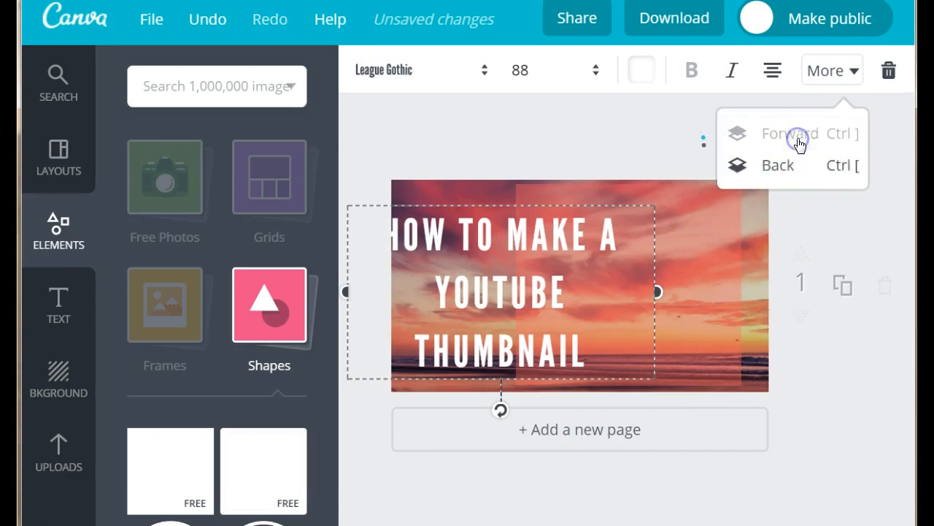
click(885, 407)
click(865, 413)
Step: Move the headline over the translucent square and break its first line before "A", giving "HOW TO MAKE / A YOUTUBE / THUMBNAIL"
drag(425, 302, 584, 255)
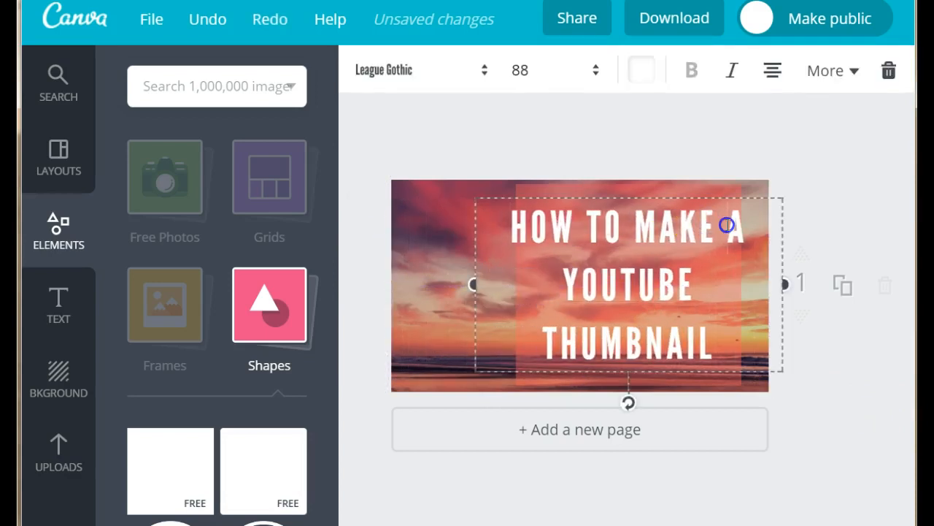
click(727, 225)
key(Return)
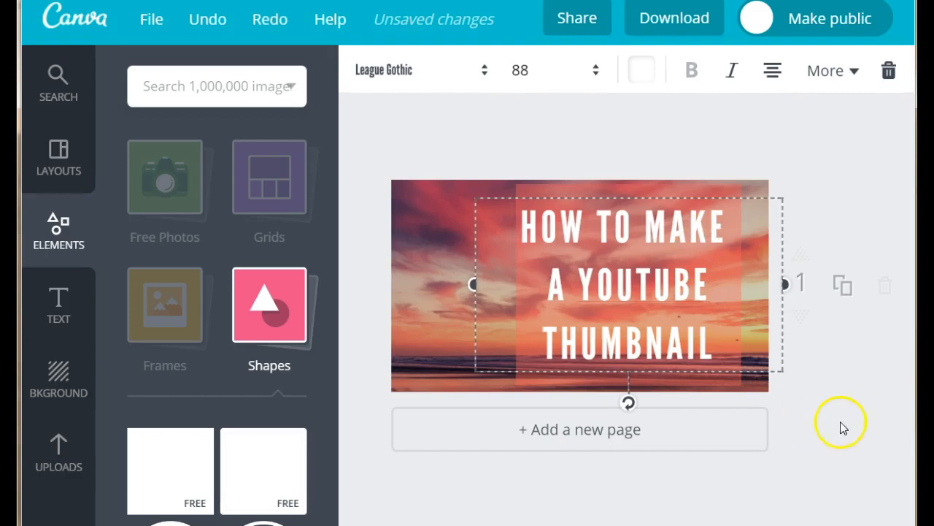
click(879, 413)
drag(629, 248, 652, 233)
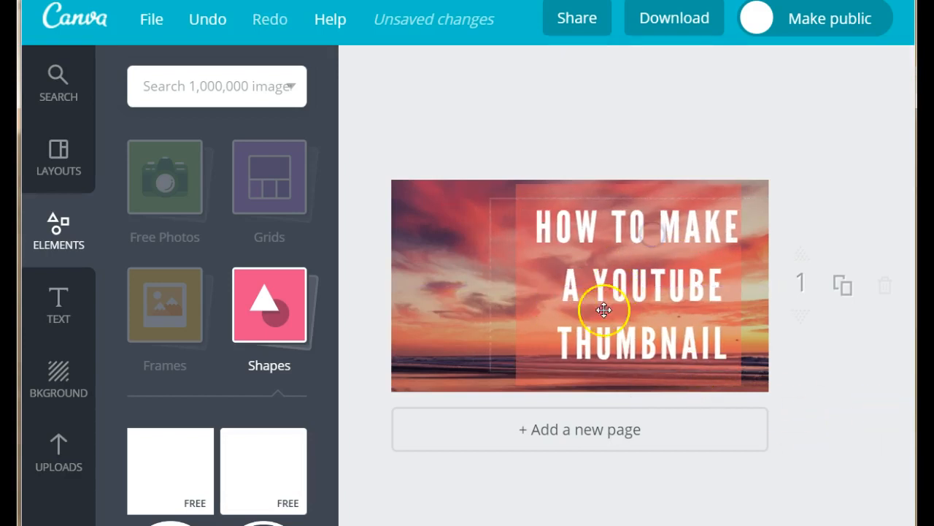
mouse_move(587, 270)
mouse_down()
mouse_move(578, 272)
mouse_move(586, 270)
mouse_up()
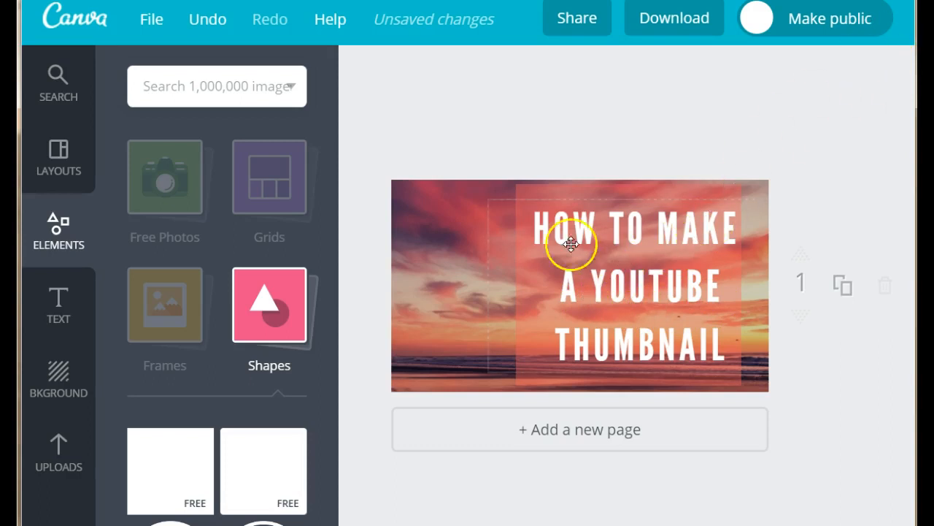
Step: Set the whole headline's font size to 96 and shift it slightly up on the page
click(602, 232)
drag(728, 346, 531, 210)
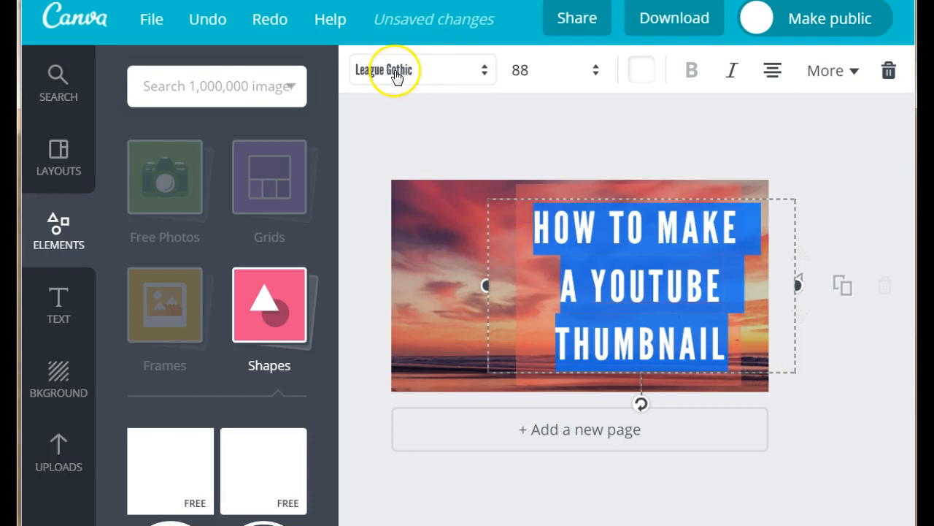
click(519, 68)
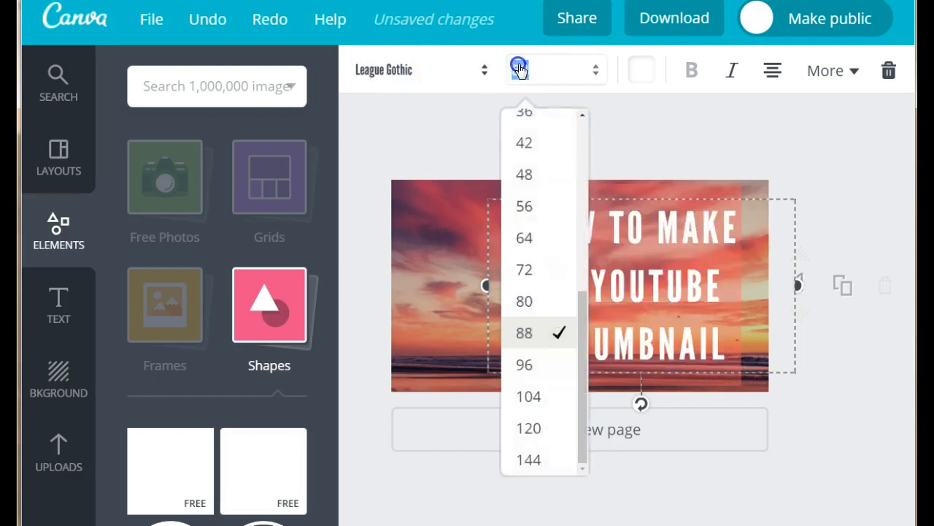
click(526, 365)
click(835, 494)
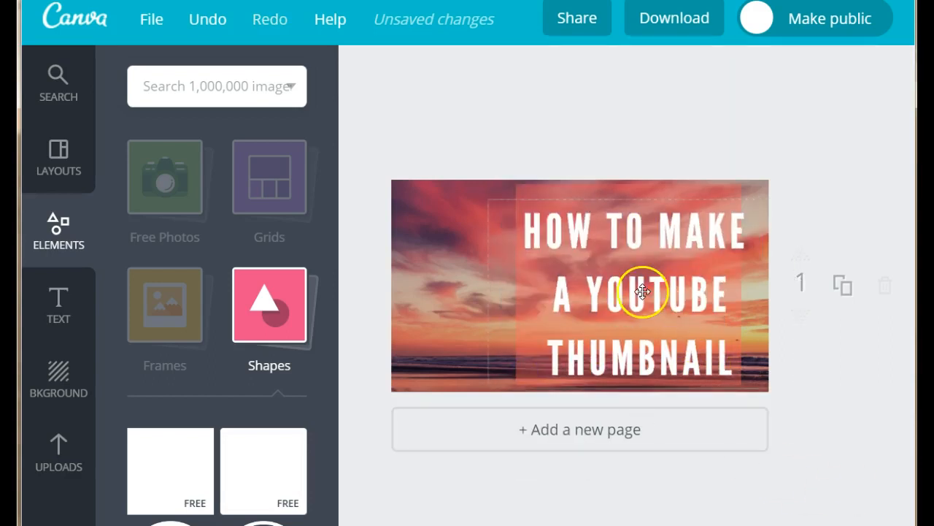
mouse_move(655, 292)
mouse_down()
mouse_move(640, 290)
mouse_move(652, 285)
mouse_up()
Step: Break the headline before "MAKE" to make four lines and set its line height to 1
click(662, 219)
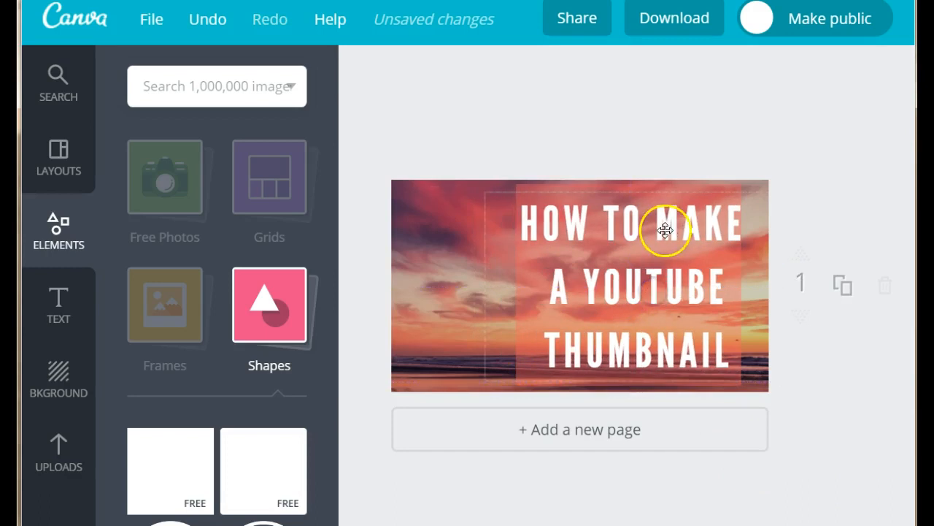
key(Return)
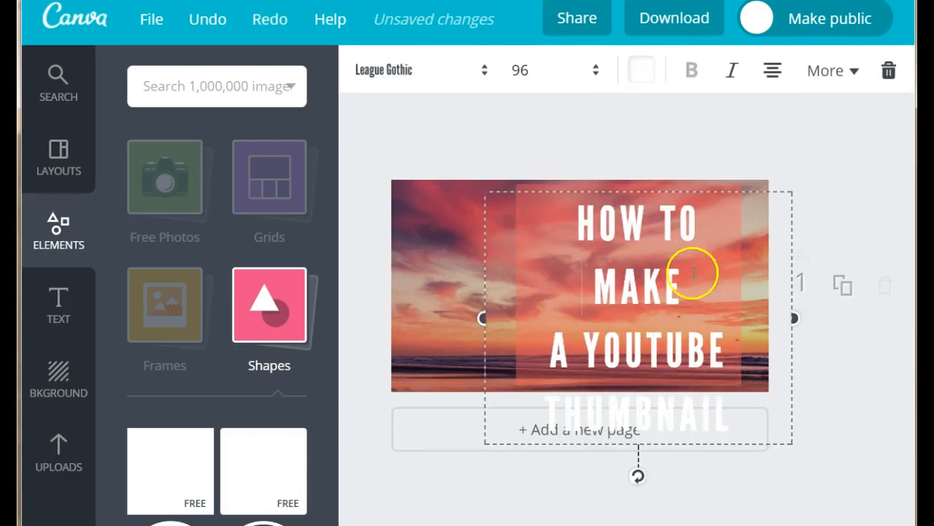
click(832, 70)
click(773, 225)
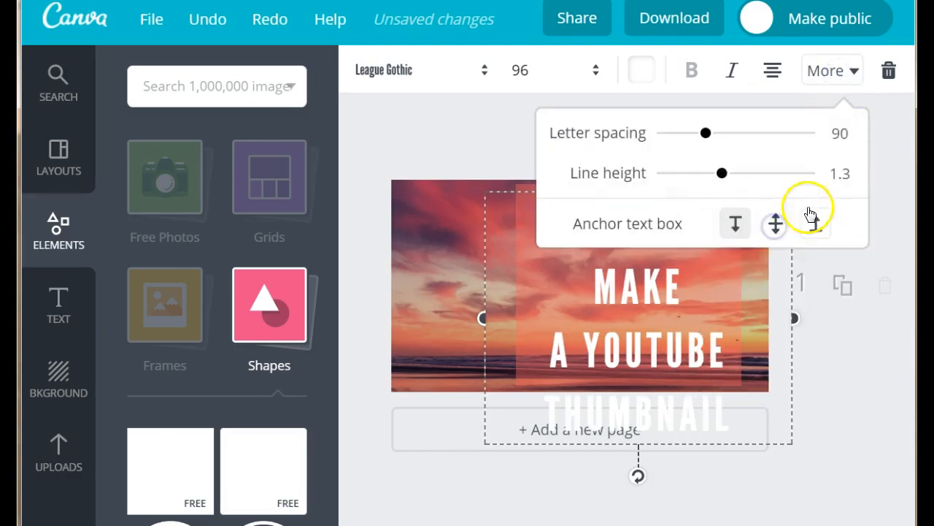
drag(723, 175, 702, 178)
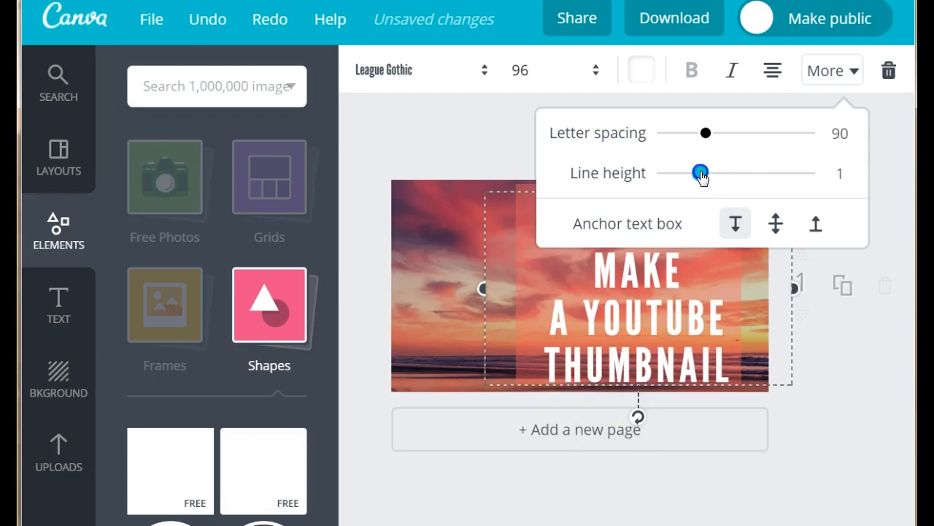
Step: Move the four-line headline up and left so that it sits centred on the translucent square
click(879, 414)
drag(694, 322, 666, 309)
click(895, 382)
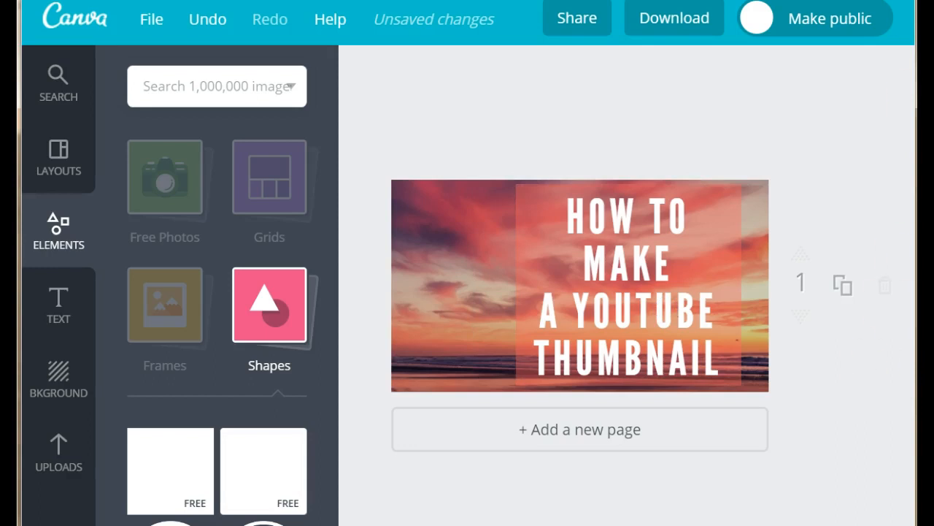
Step: Reduce the browser's page zoom to 125%
click(902, 0)
click(805, 92)
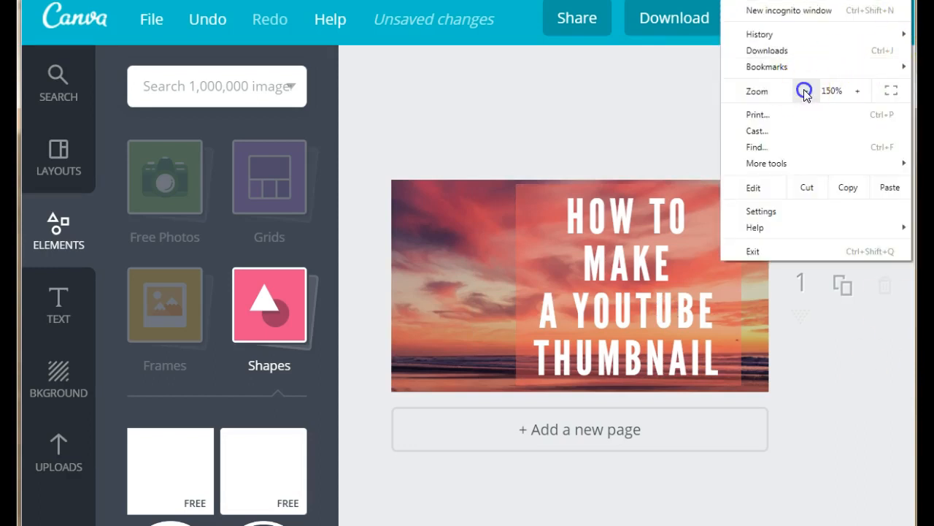
click(804, 92)
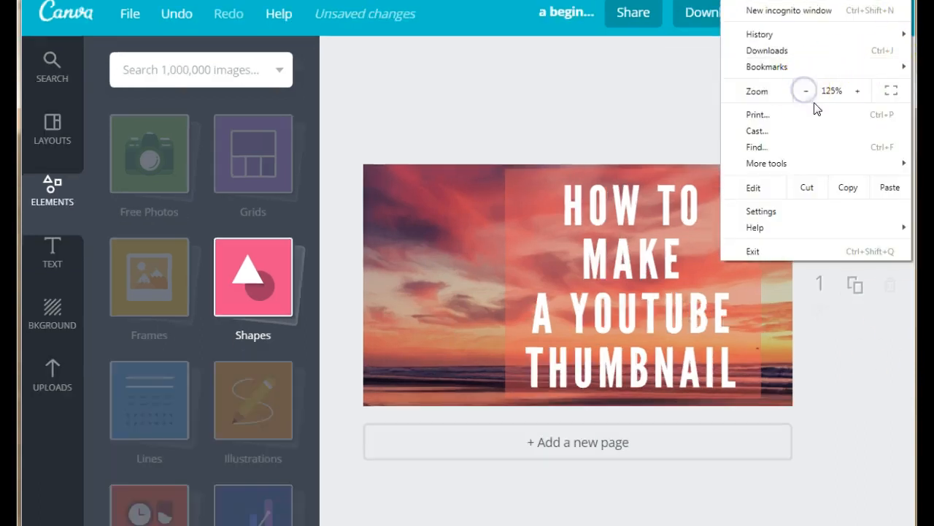
click(878, 393)
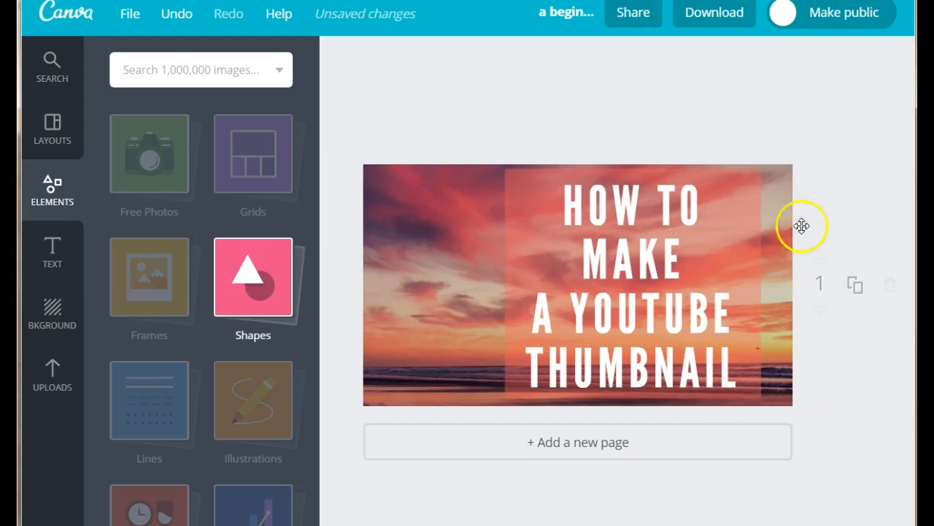
Step: Rename the design as "How To Make A Youtube Thumbnail"
click(563, 14)
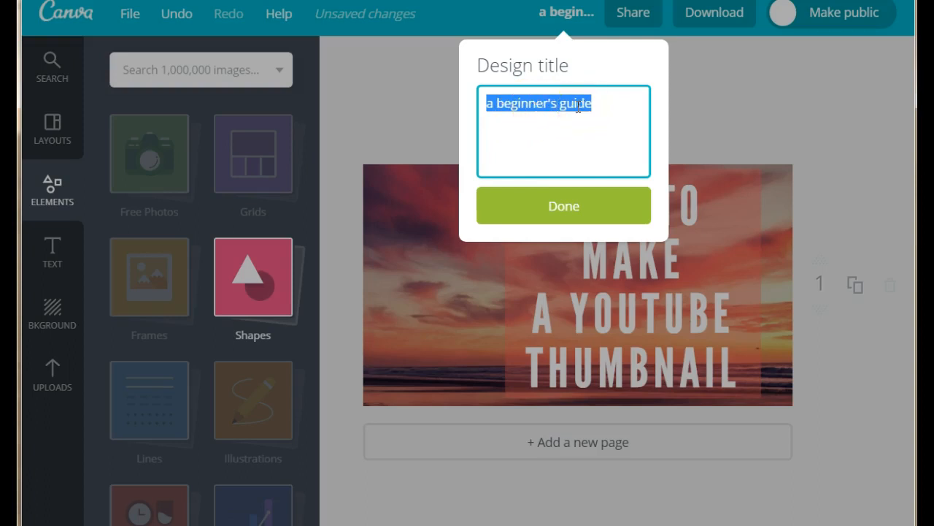
drag(616, 108, 425, 102)
text(How To Make A Youtube Thumbnail)
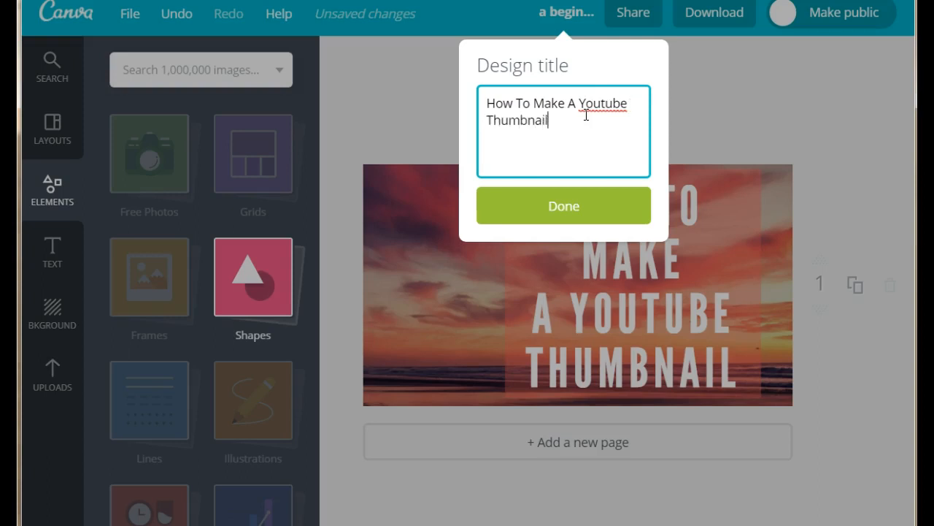
click(565, 204)
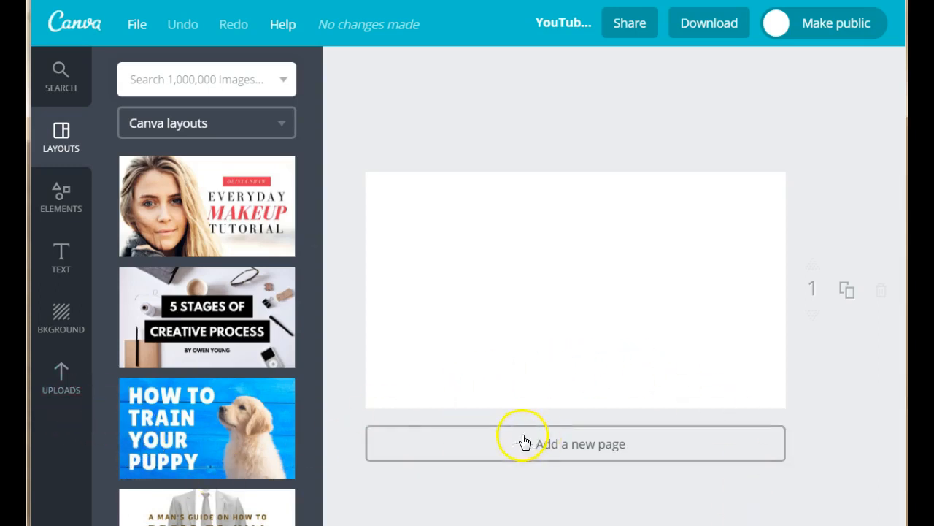
Step: Place the uploaded photo of coloured pencils with the drawn heart on the blank page and move it near the centre
click(60, 394)
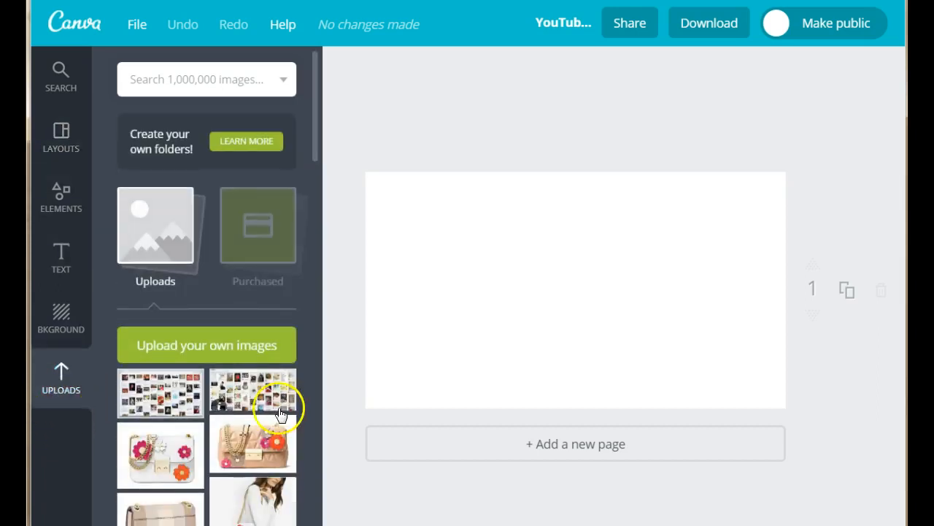
scroll(256, 442, down, 3)
scroll(257, 447, down, 3)
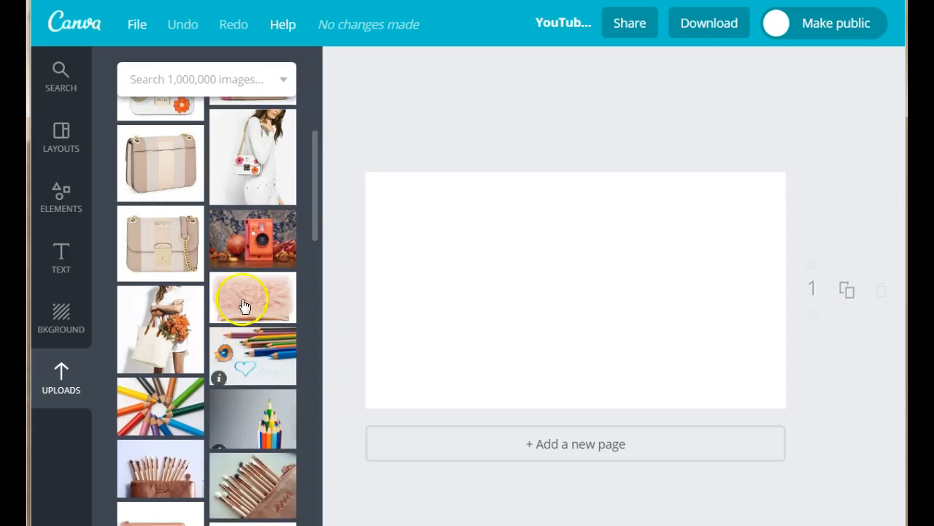
mouse_move(229, 374)
mouse_down()
mouse_move(516, 357)
mouse_move(493, 365)
mouse_up()
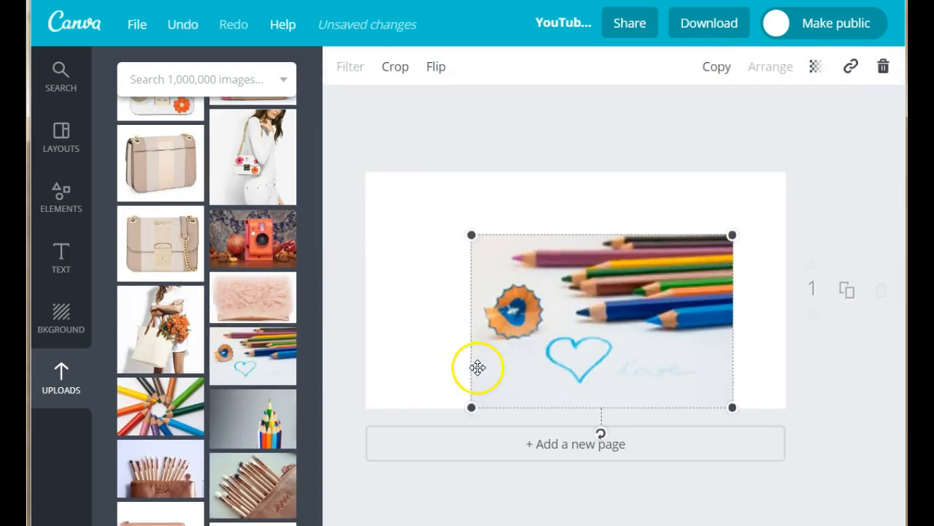
drag(588, 334, 580, 309)
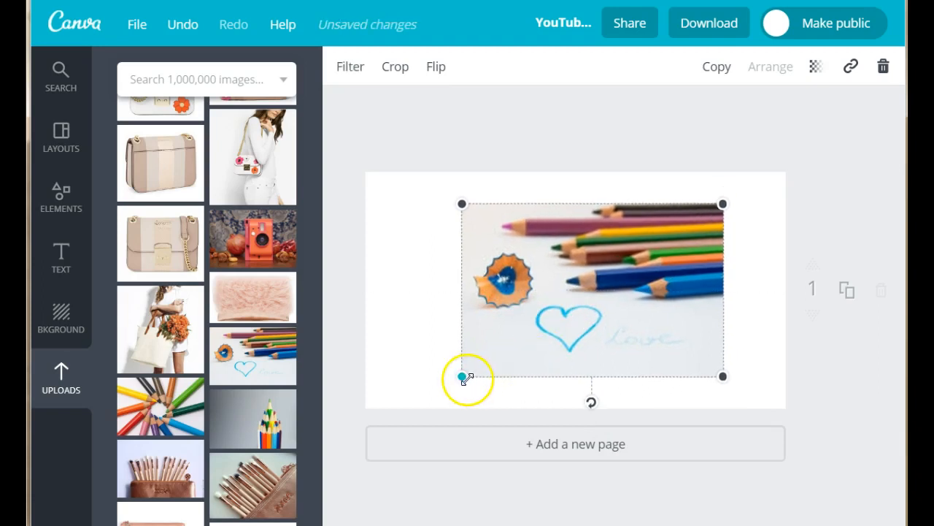
Step: Enlarge the coloured pencils photo to about 1335 × 885 so that it covers the whole page
drag(459, 376, 314, 381)
drag(722, 203, 804, 176)
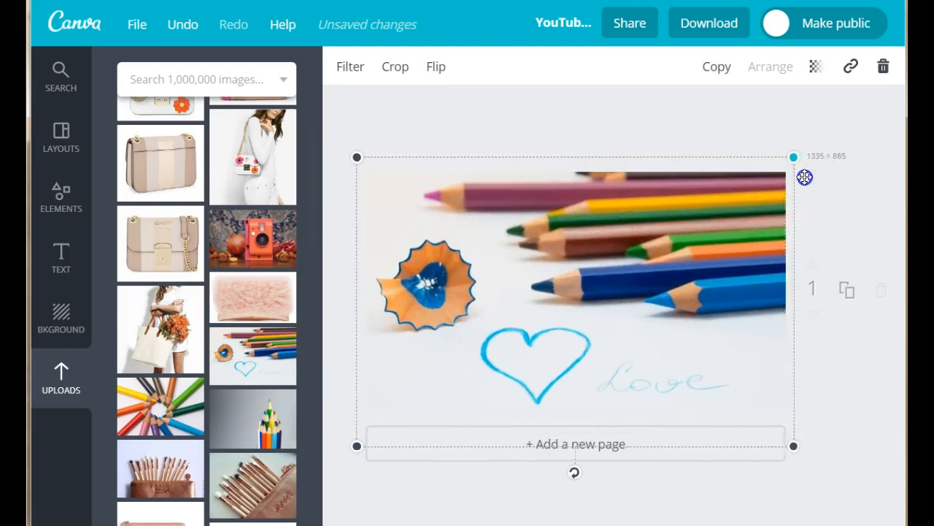
click(861, 379)
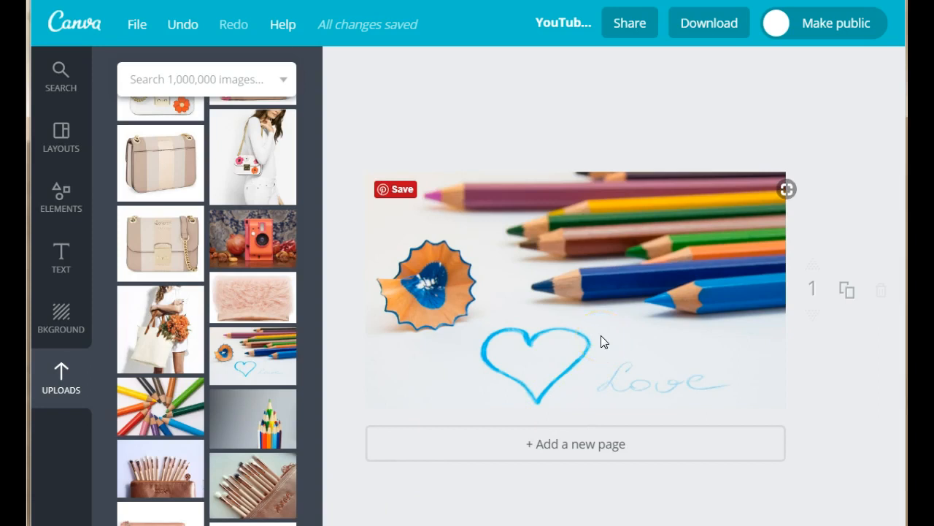
Step: Add a white square shape over the photo, widen it into a rectangle and centre it on the page
click(54, 198)
click(256, 295)
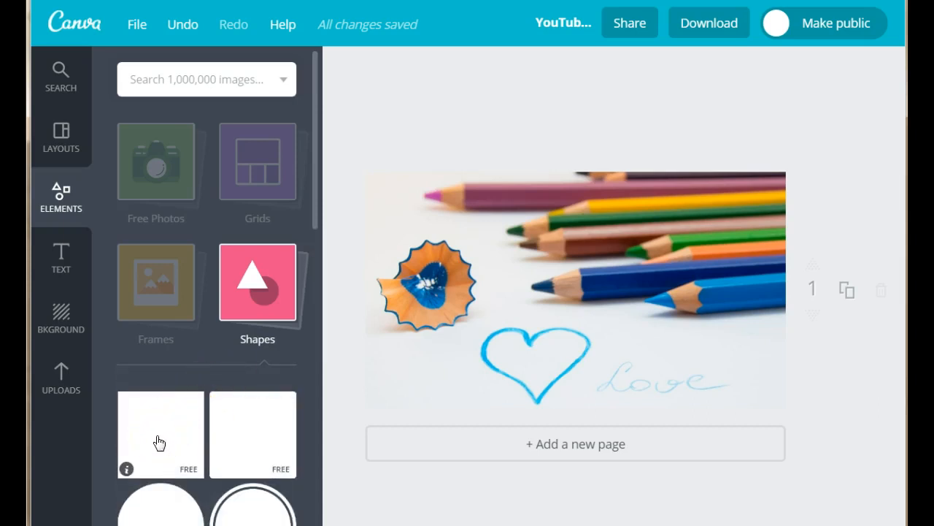
drag(157, 438, 578, 341)
mouse_move(584, 291)
mouse_down()
mouse_move(603, 286)
mouse_move(577, 286)
mouse_move(594, 289)
mouse_up()
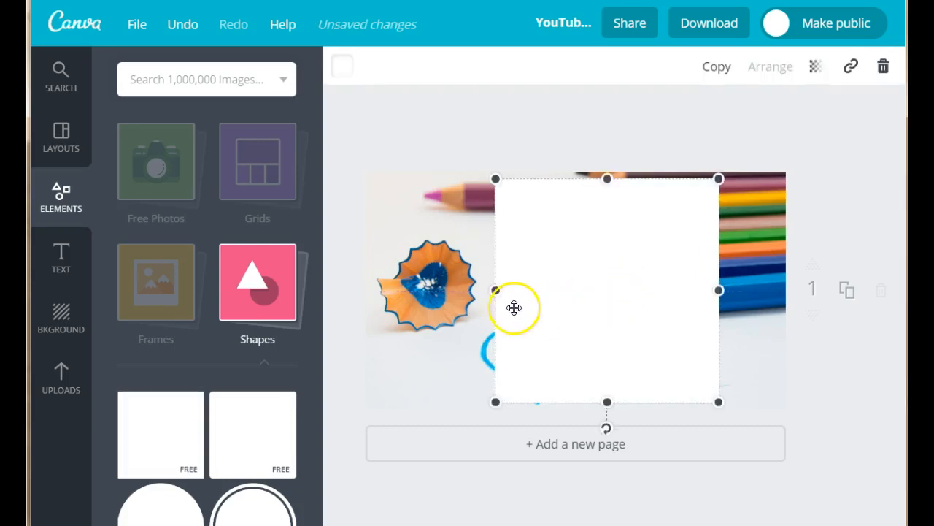
drag(495, 290, 438, 290)
mouse_move(583, 279)
mouse_down()
mouse_move(603, 275)
mouse_move(570, 273)
mouse_move(584, 279)
mouse_up()
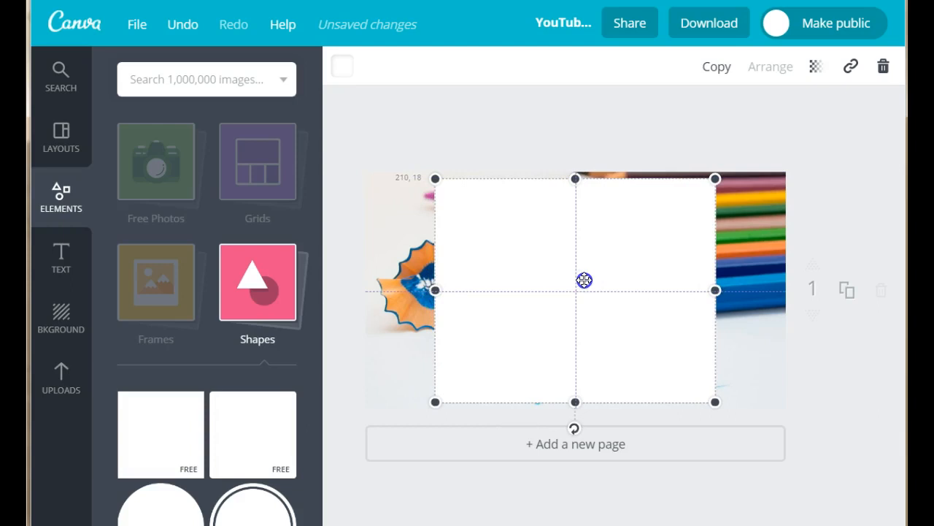
drag(584, 279, 584, 280)
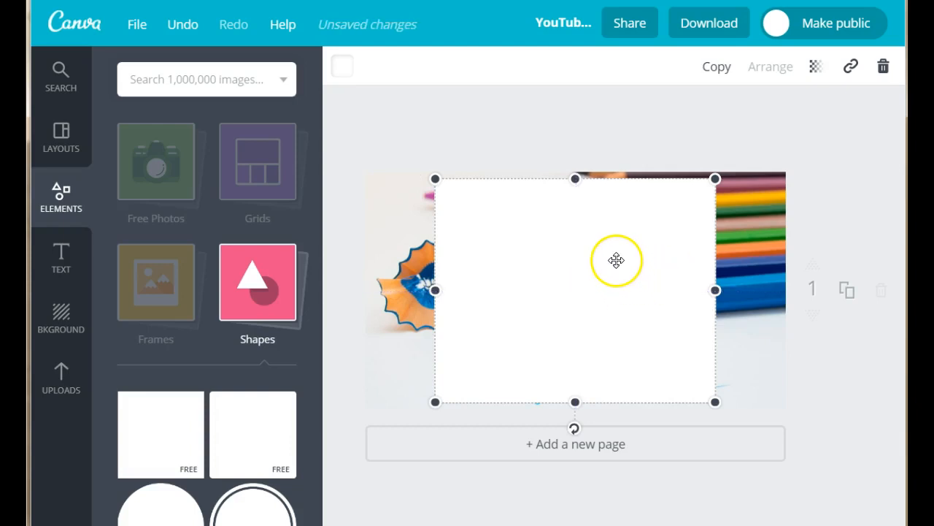
Step: Set the white rectangle's transparency to 54
click(818, 64)
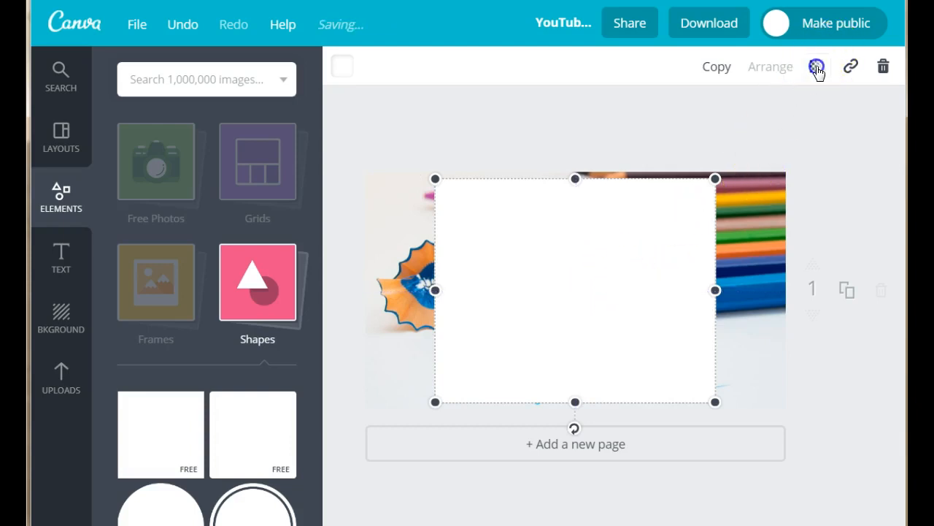
drag(790, 122, 722, 128)
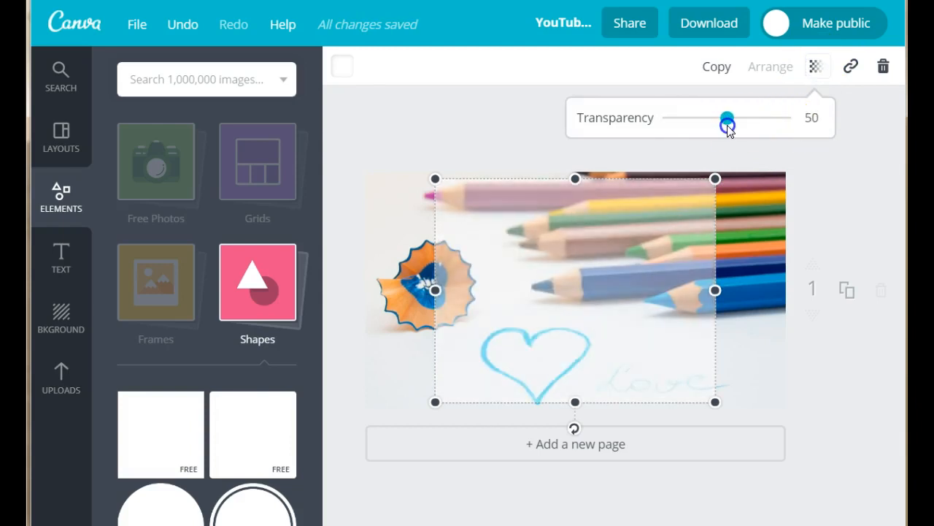
drag(728, 128, 731, 122)
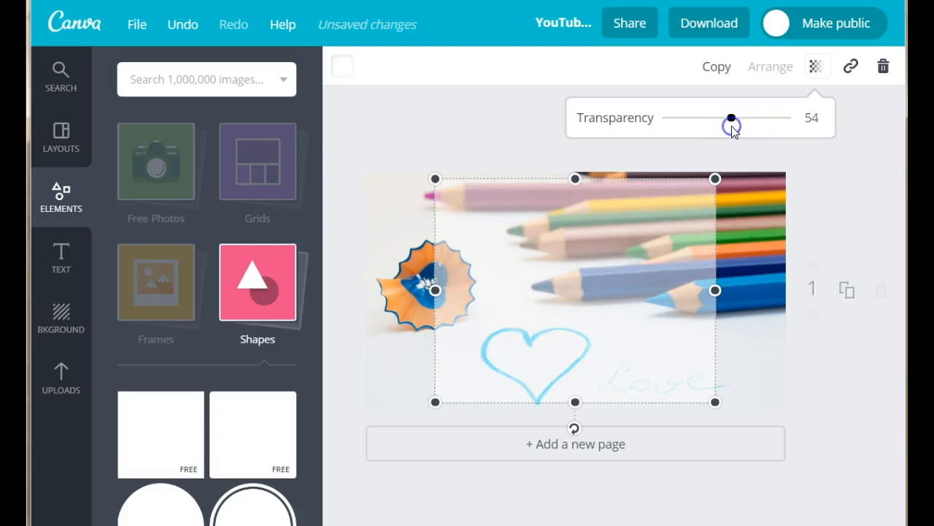
click(855, 397)
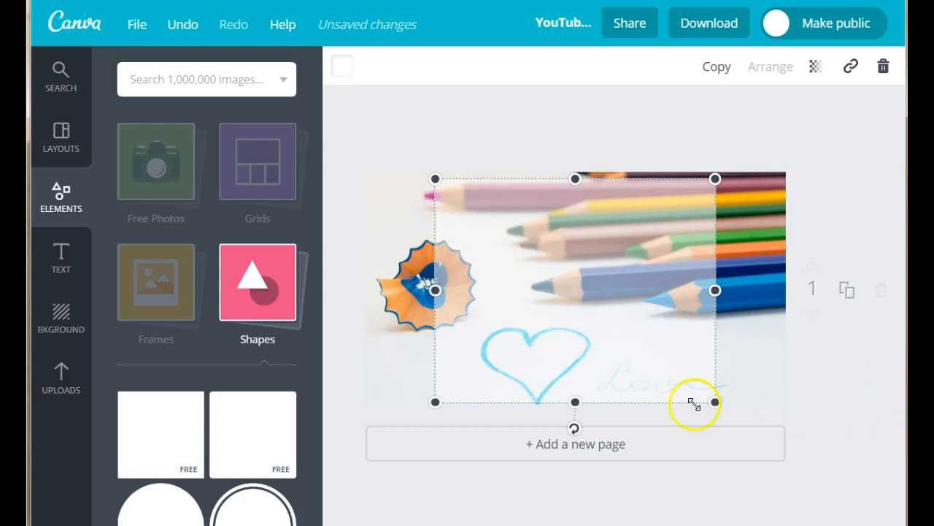
Step: Shorten the translucent rectangle slightly at its lower and upper edges to leave an even margin above and below
drag(574, 400, 576, 387)
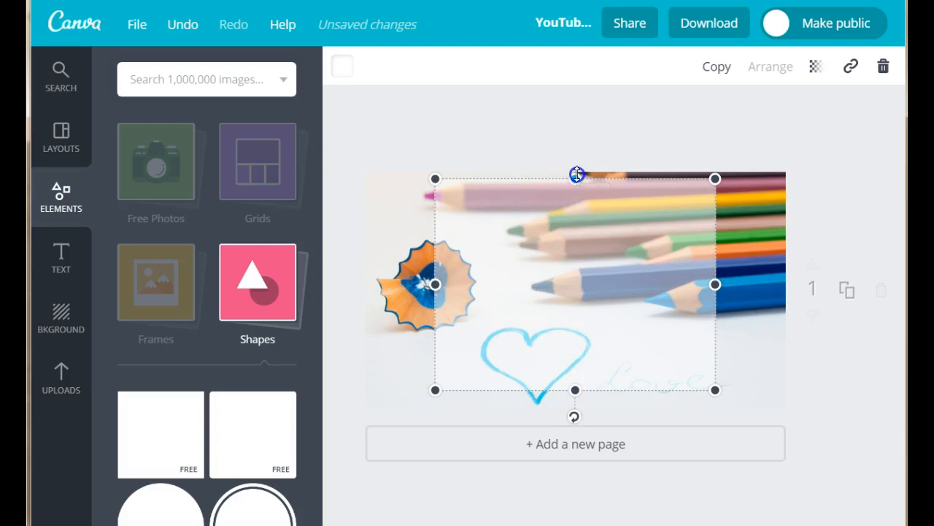
drag(576, 174, 577, 185)
click(868, 382)
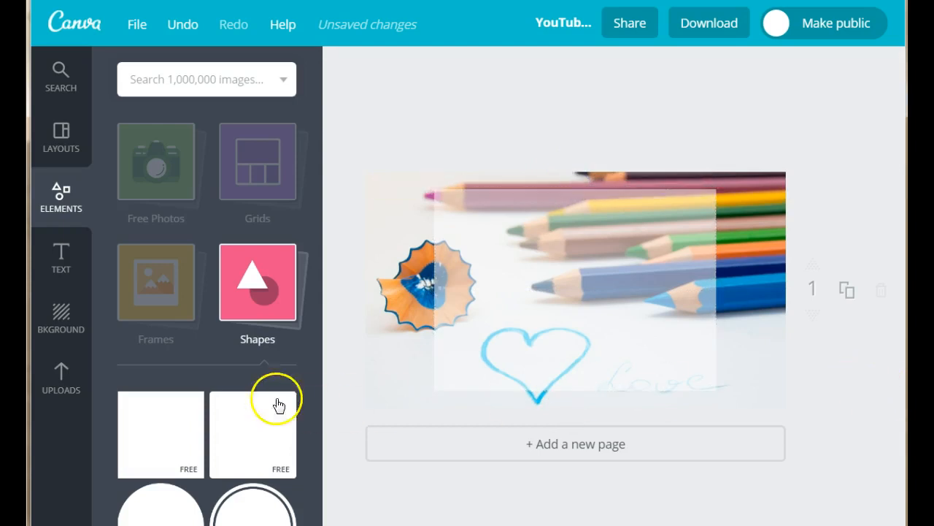
Step: Add a heading over the translucent rectangle that reads "How To Make A Youtube Thumbnail"
click(62, 272)
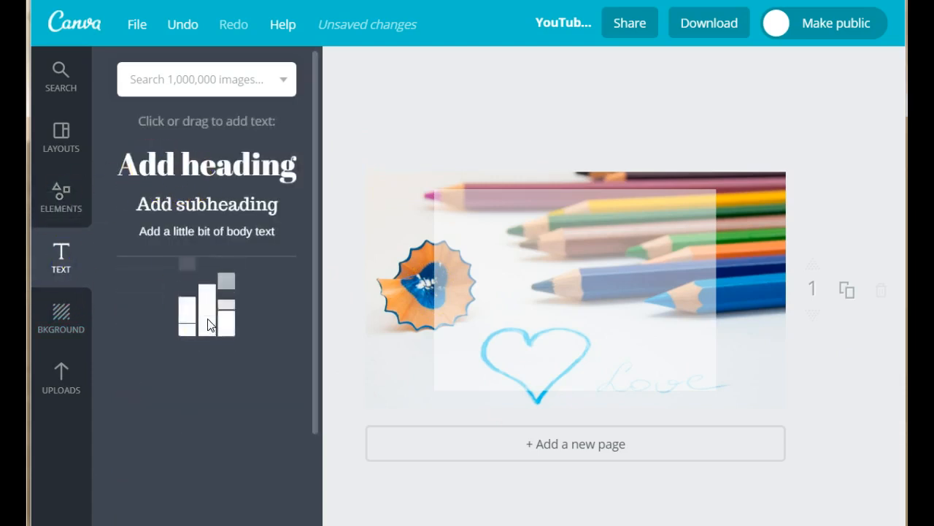
scroll(207, 325, down, 5)
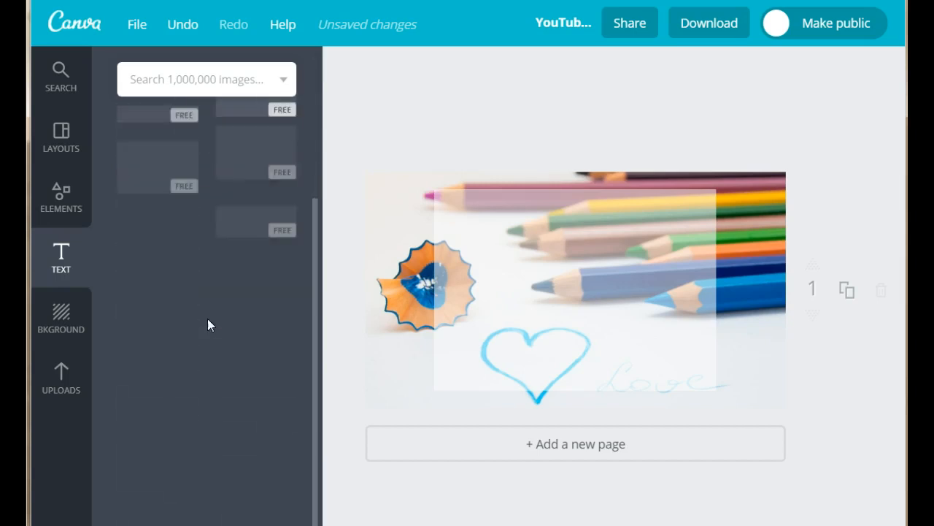
scroll(208, 321, up, 3)
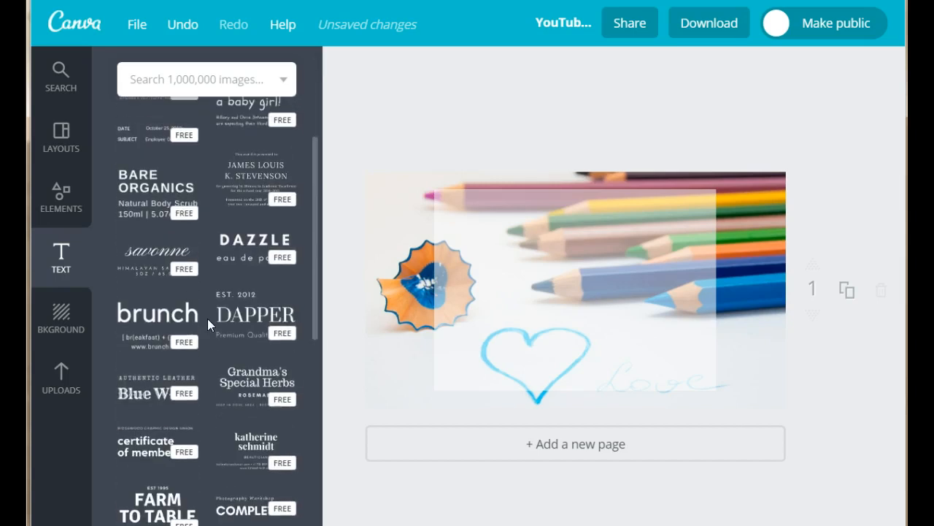
scroll(207, 318, down, 7)
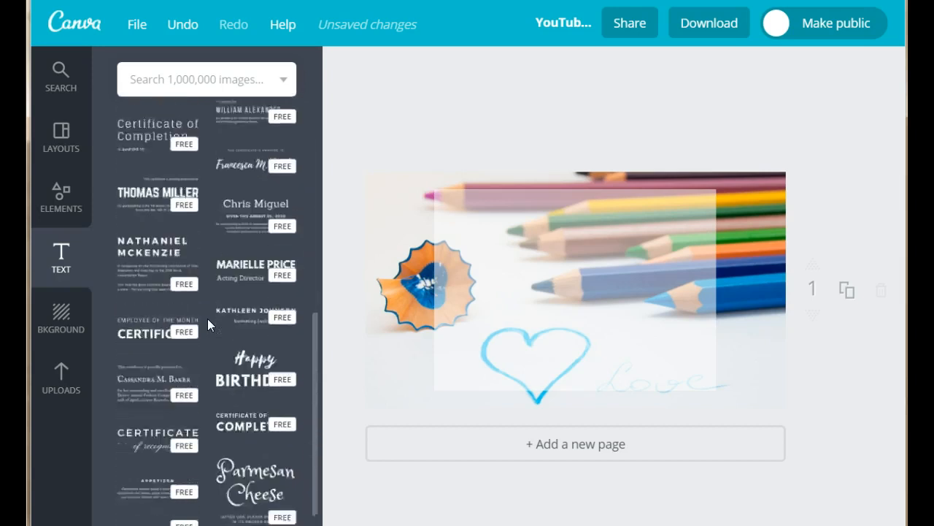
scroll(207, 319, up, 7)
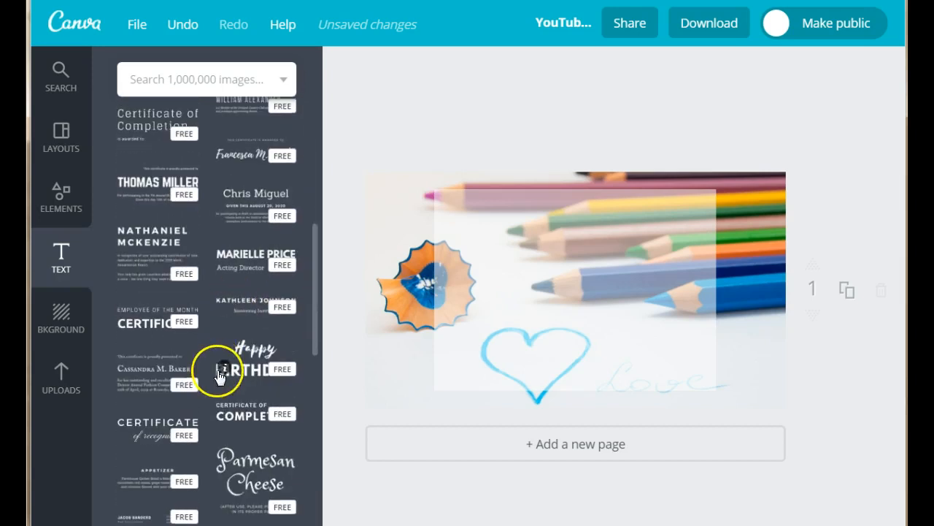
scroll(216, 374, up, 4)
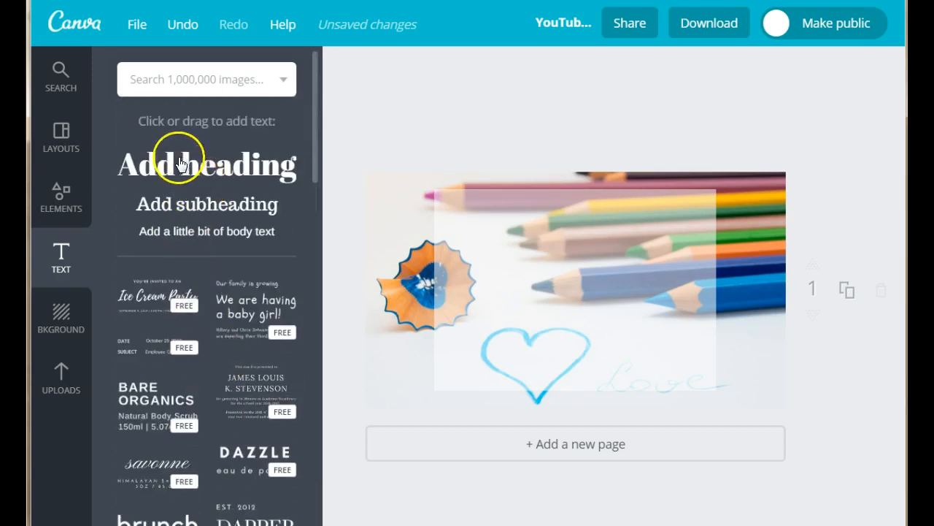
mouse_move(177, 171)
mouse_down()
mouse_move(605, 285)
mouse_move(559, 273)
mouse_move(576, 273)
mouse_move(575, 261)
mouse_up()
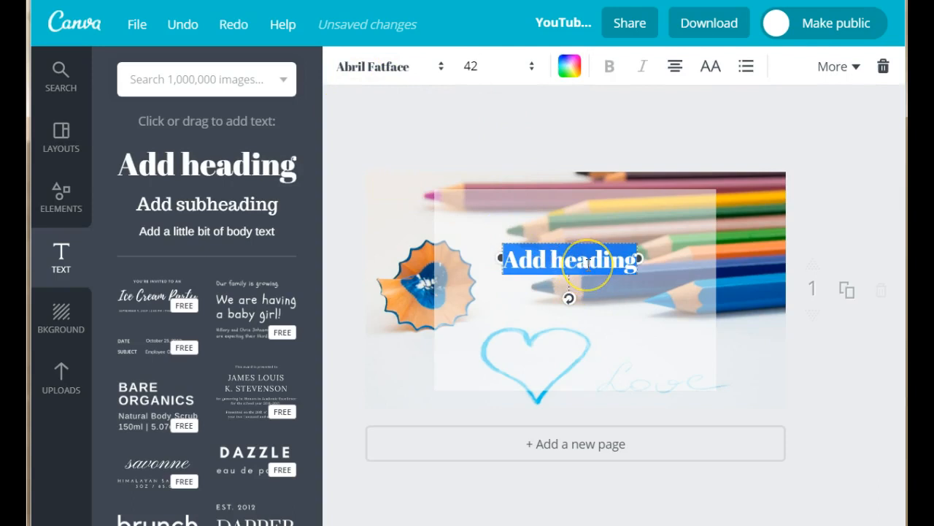
text(Ho)
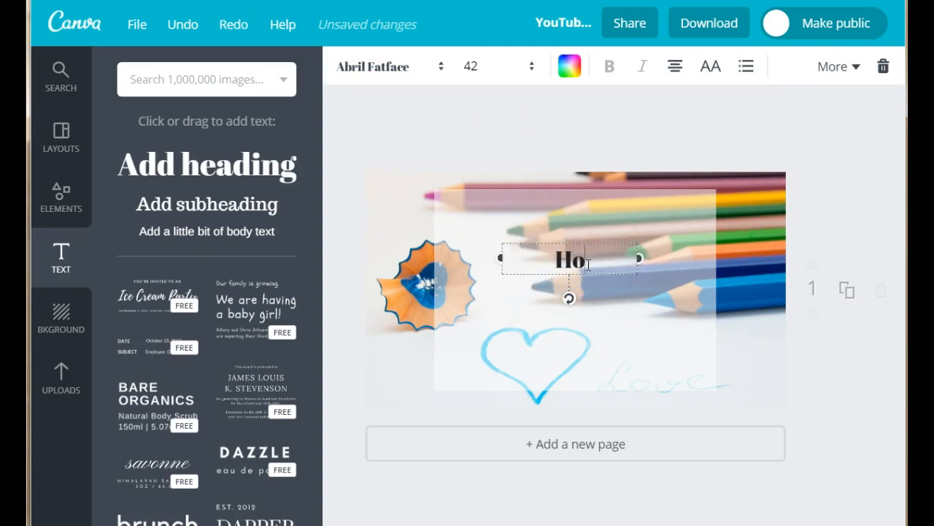
text(w To Ma)
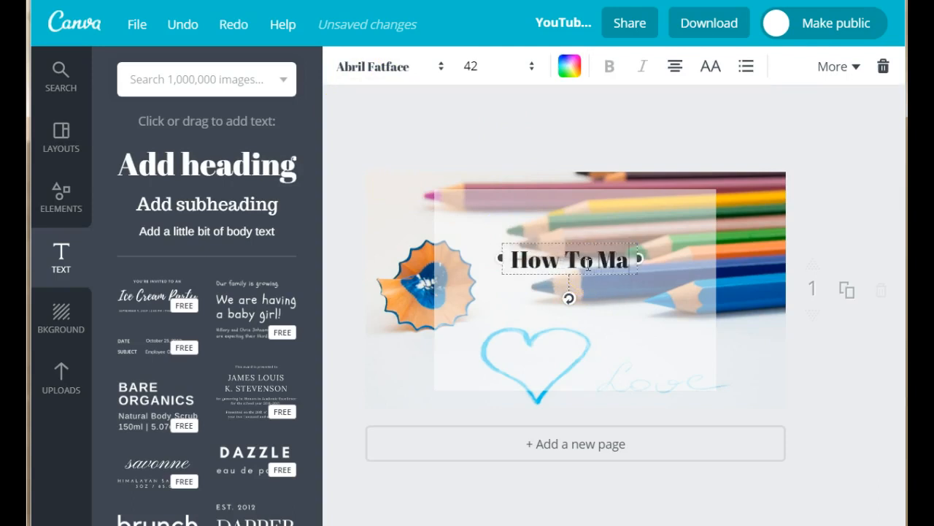
text(ke A Y)
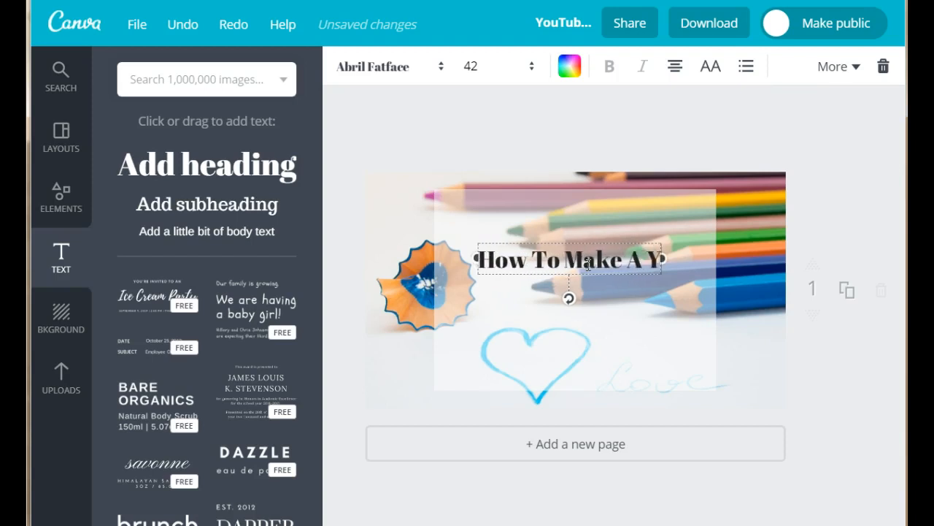
text(outube)
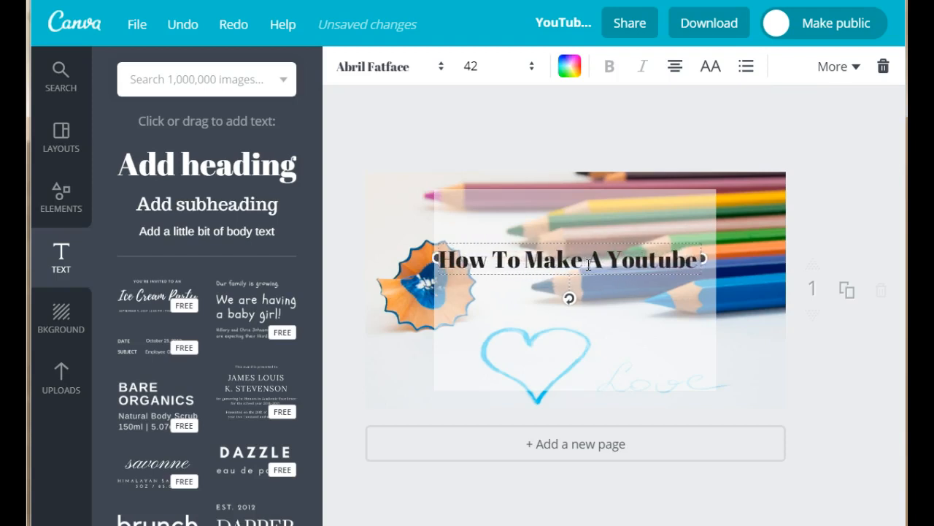
text( Th)
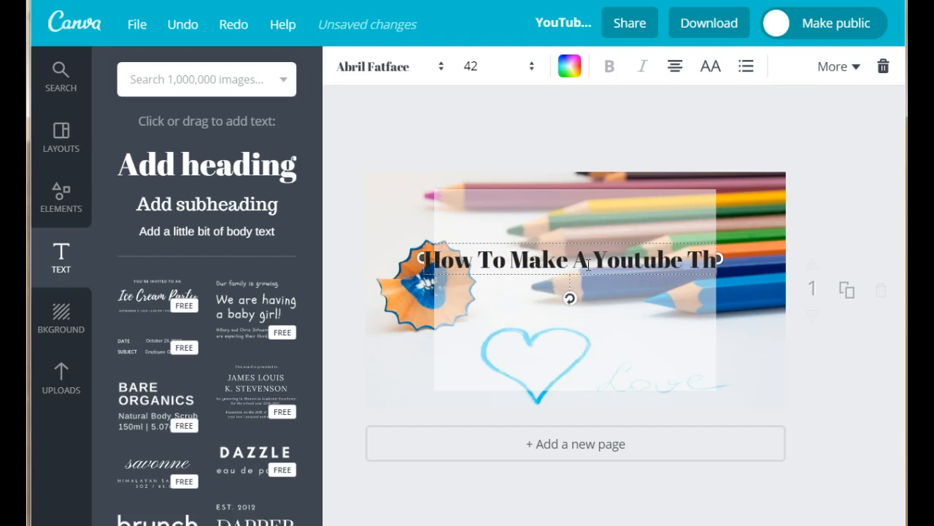
text(umbnail)
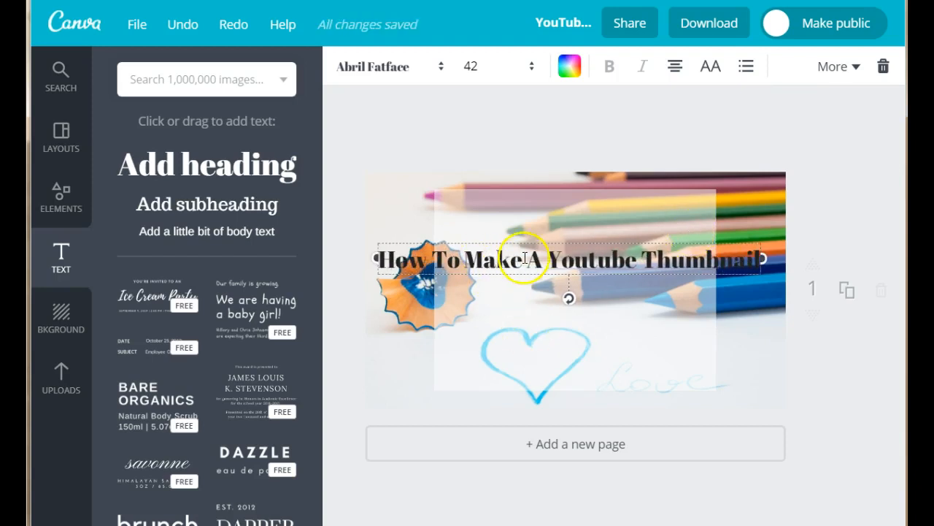
Step: Break the headline into the four lines "How To", "Make", "A Youtube" and "Thumbnail", and set its font size to 88
key(Return)
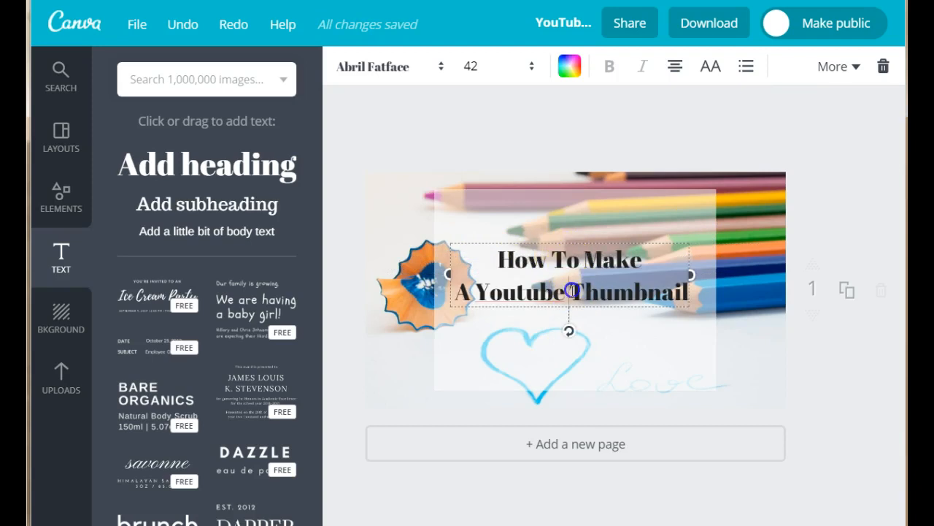
key(Return)
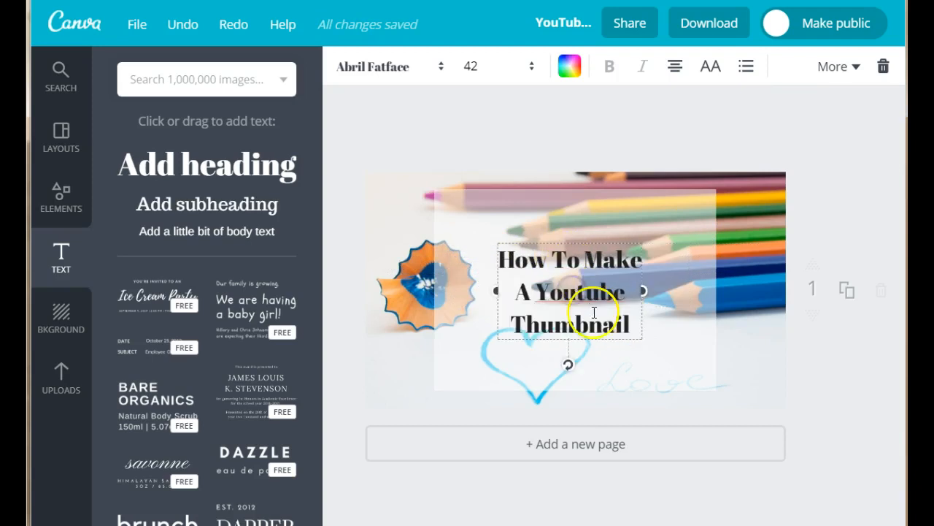
click(471, 67)
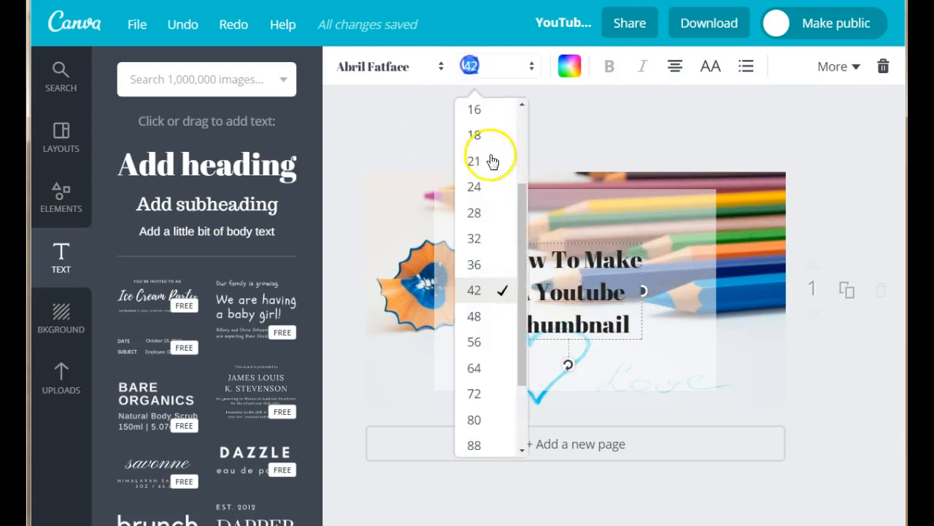
click(473, 446)
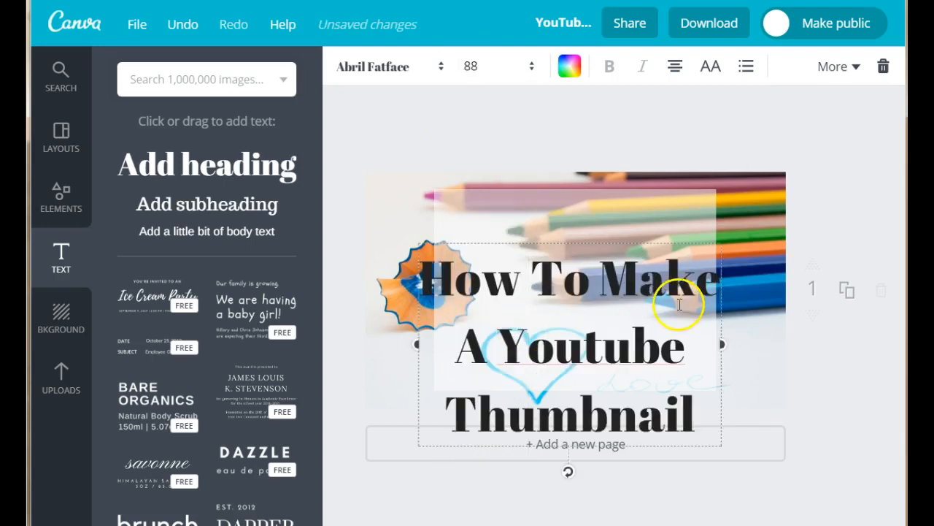
click(606, 266)
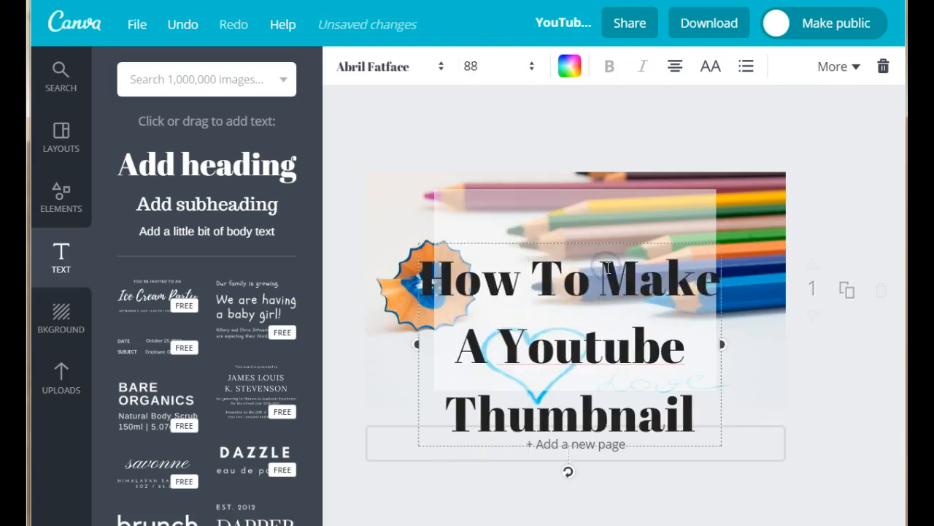
key(Return)
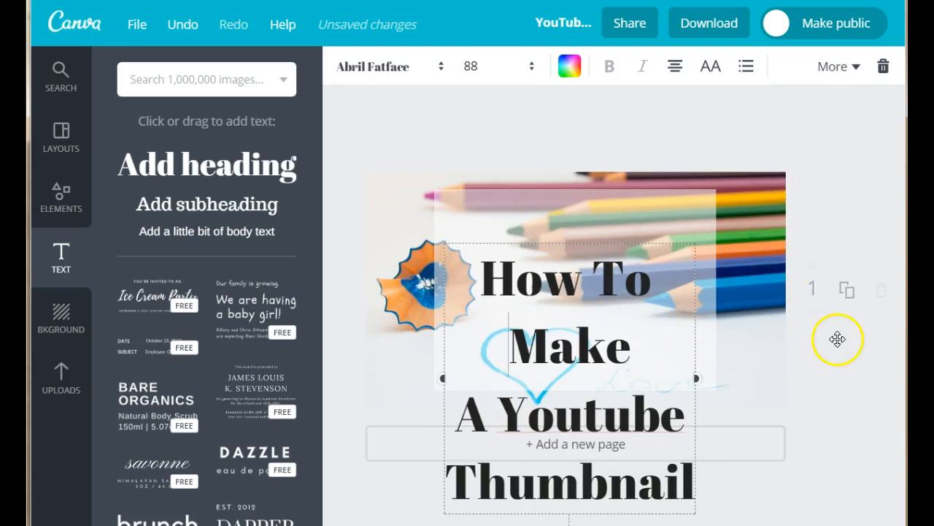
click(872, 367)
Step: Move the headline up to the page's upper edge and reduce its line height to 1.02 so it fits the rectangle
drag(573, 348, 580, 288)
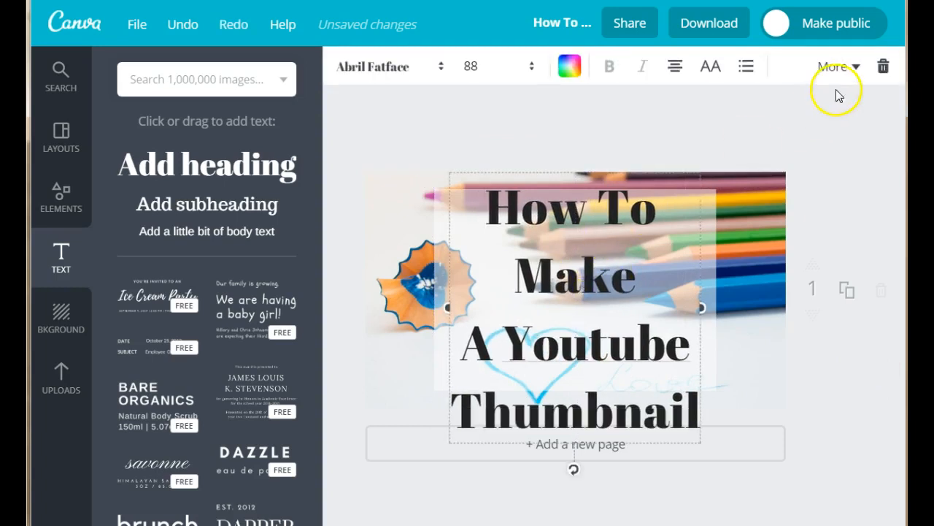
click(854, 73)
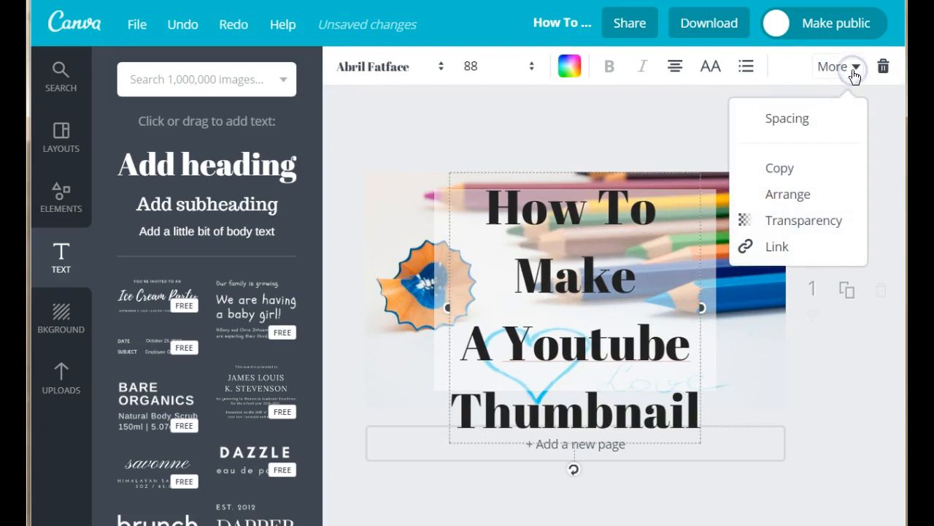
click(788, 119)
drag(754, 151, 732, 151)
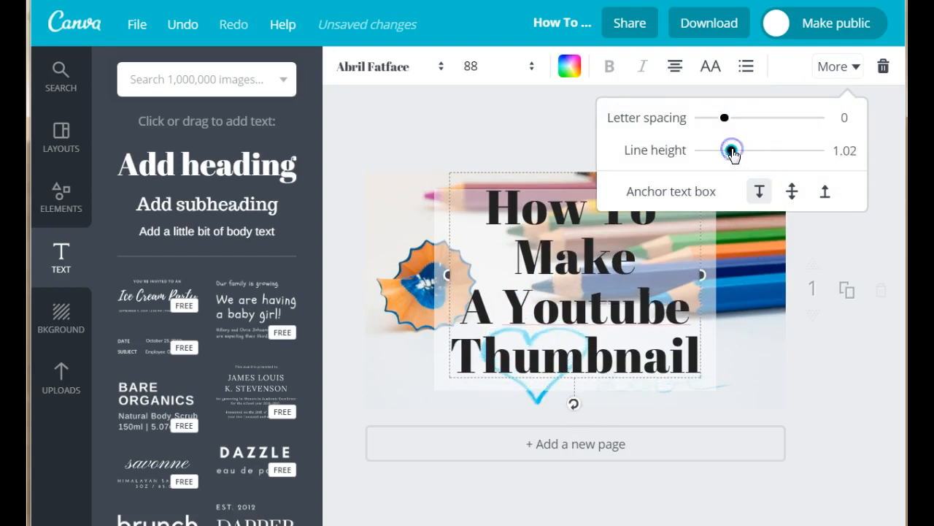
click(855, 406)
click(857, 395)
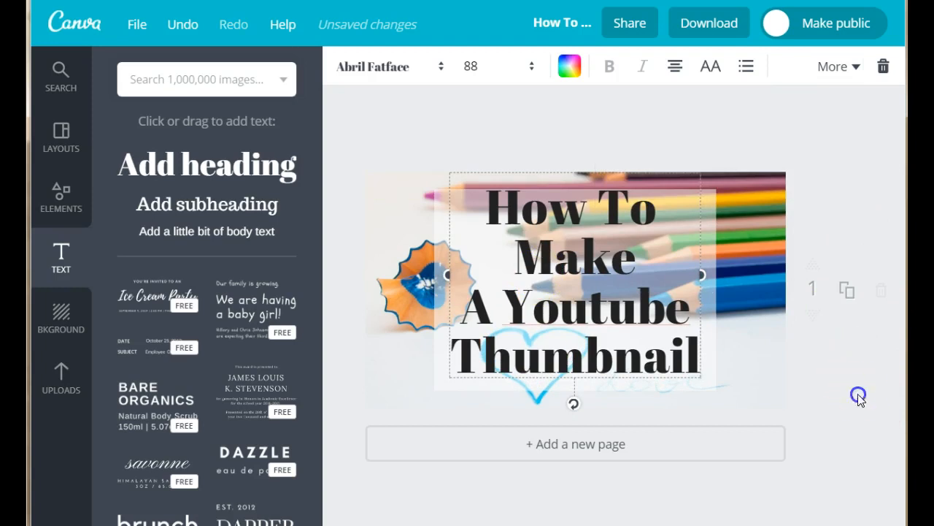
Step: Lower the headline slightly to centre it on the translucent rectangle and set its font to Architect's Daughter
mouse_move(567, 267)
mouse_down()
mouse_move(566, 285)
mouse_move(574, 276)
mouse_up()
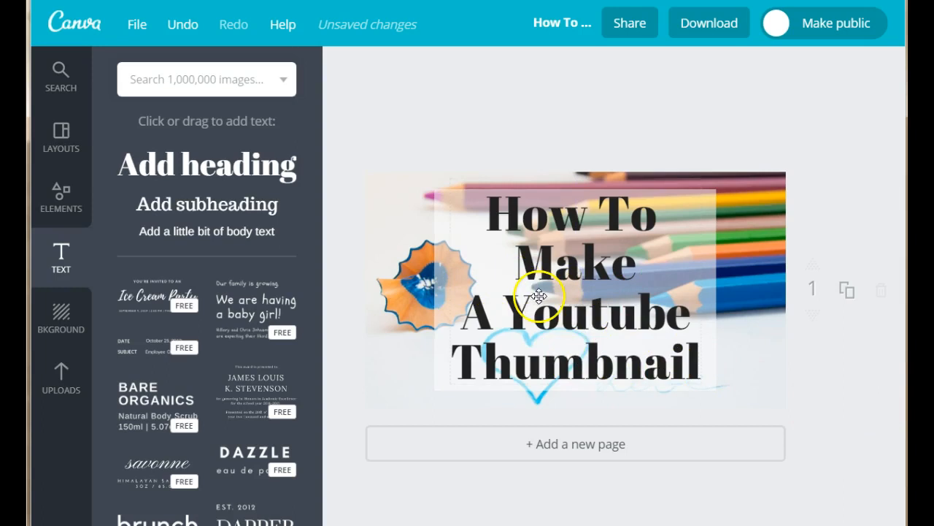
click(539, 270)
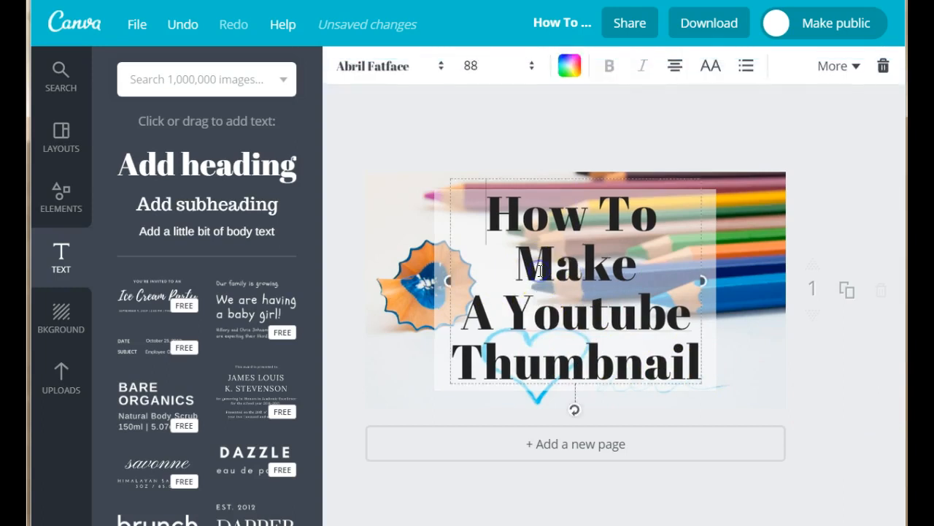
click(385, 66)
scroll(432, 211, down, 5)
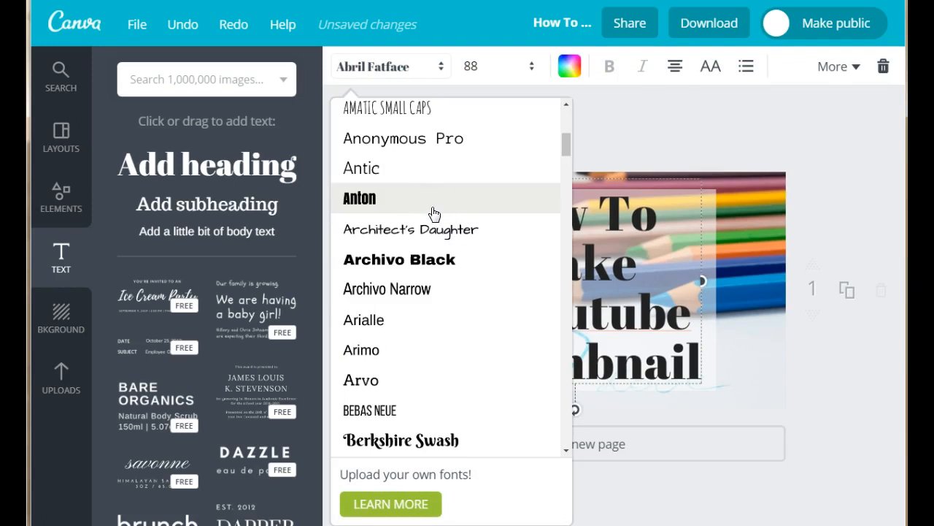
click(388, 229)
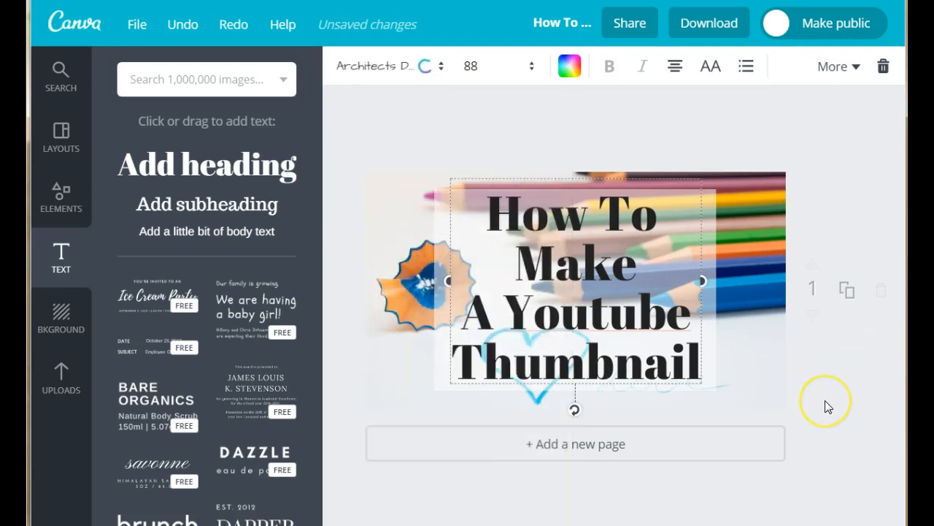
click(862, 402)
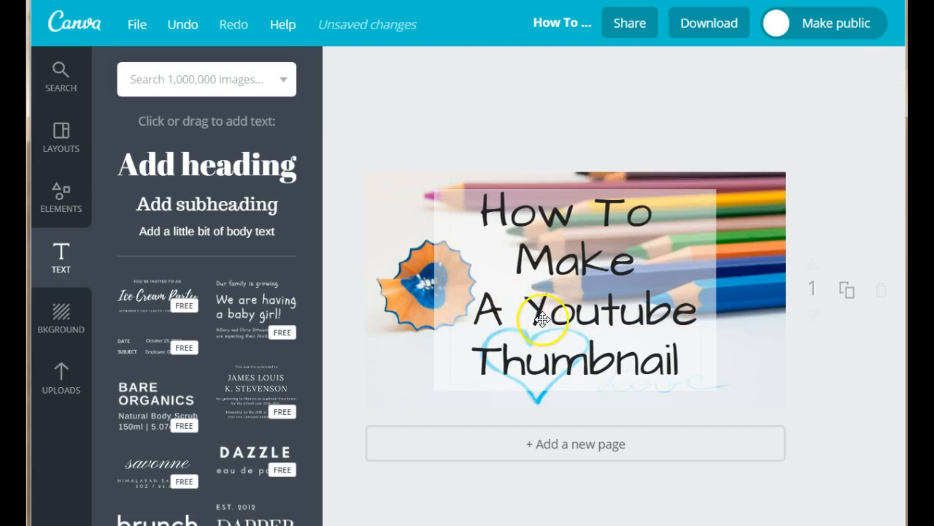
click(579, 319)
click(828, 365)
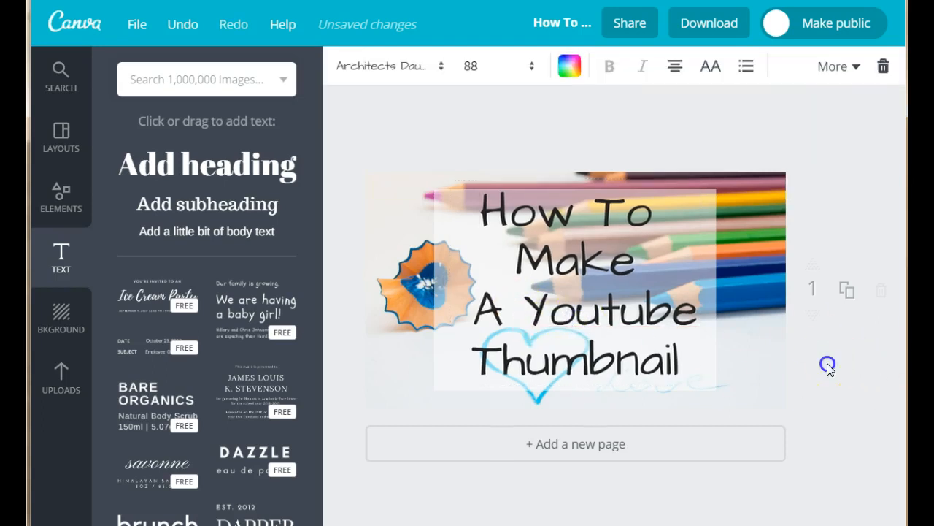
Step: Recolour the headline text with a custom dark red, colour code 951d2b
click(547, 264)
click(569, 65)
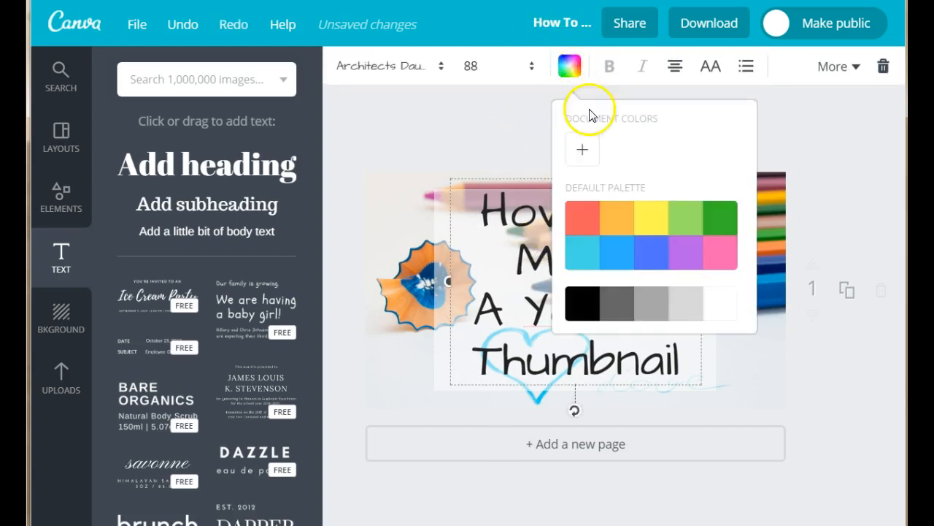
click(618, 256)
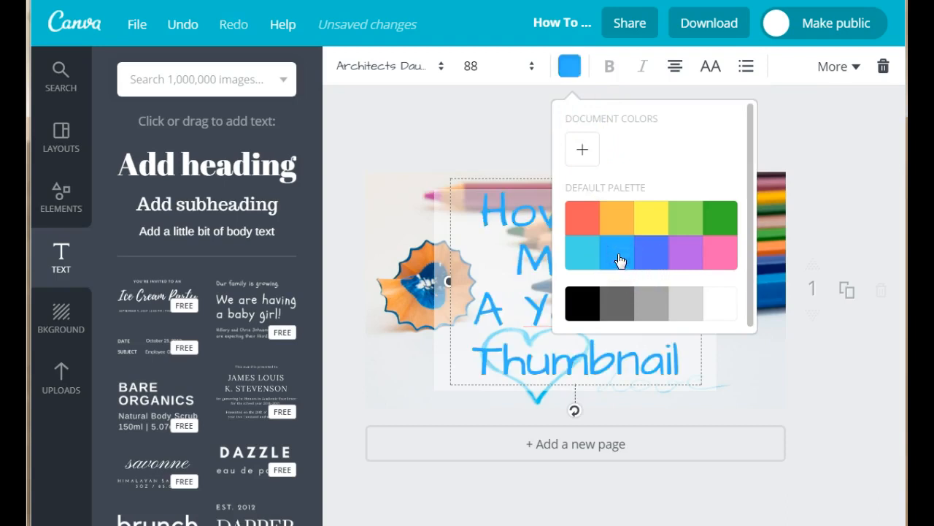
click(583, 149)
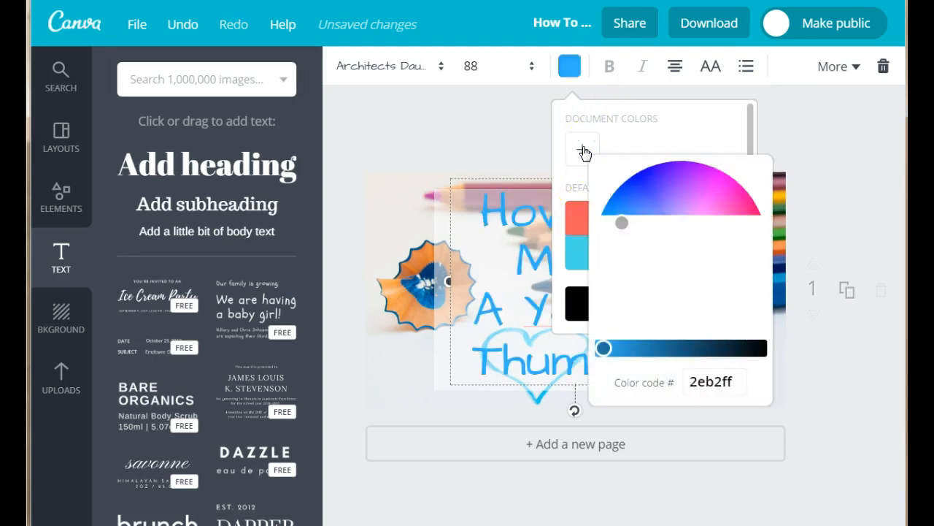
click(646, 231)
drag(657, 231, 743, 248)
mouse_move(604, 347)
mouse_down()
mouse_move(709, 340)
mouse_move(644, 342)
mouse_move(675, 342)
mouse_move(657, 346)
mouse_up()
mouse_move(742, 248)
mouse_down()
mouse_move(723, 254)
mouse_move(743, 239)
mouse_up()
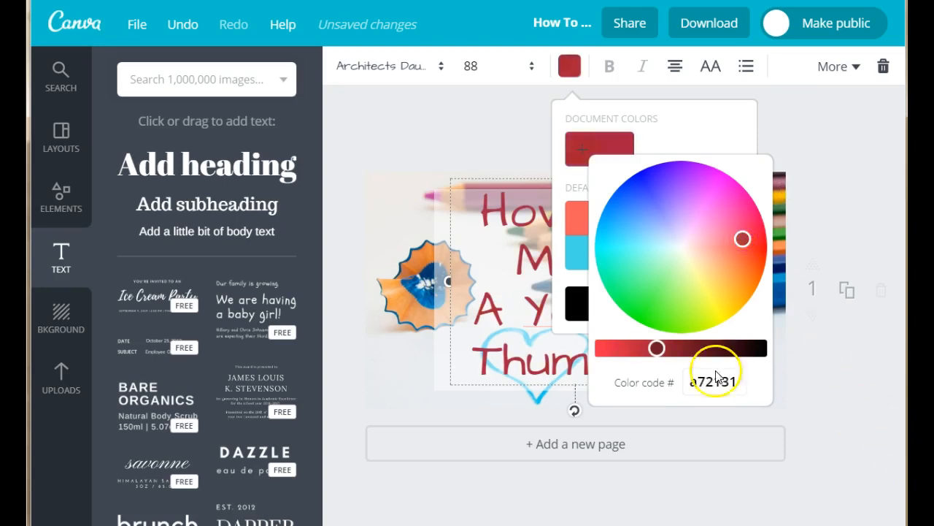
drag(657, 349, 666, 350)
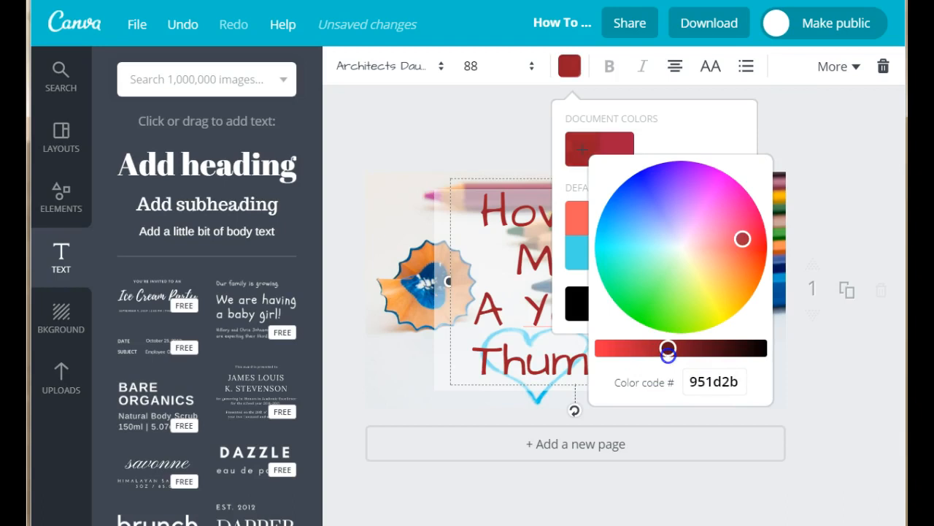
click(865, 391)
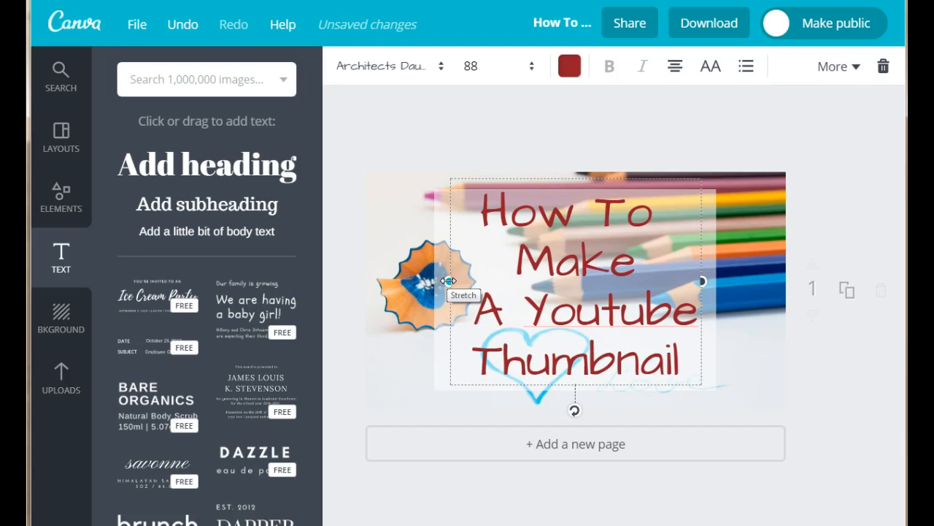
click(861, 387)
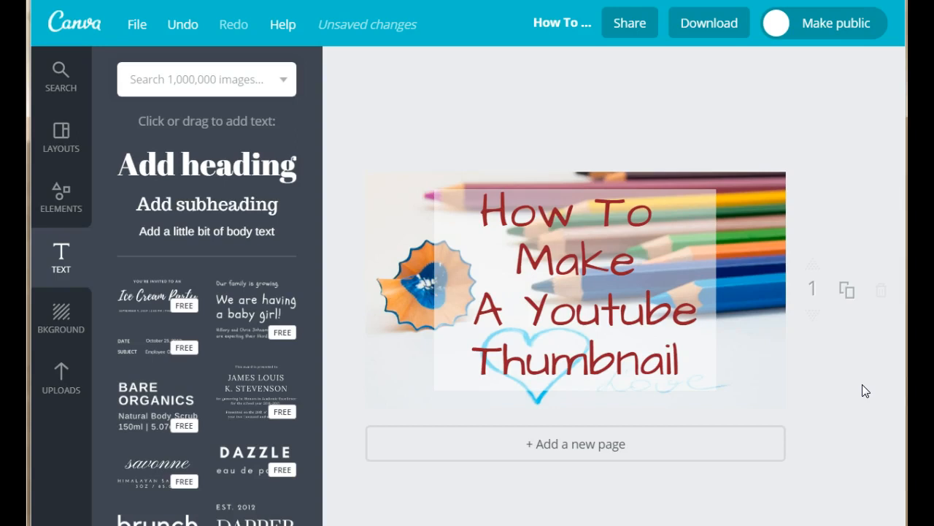
Step: Check the design title and the file types available for downloading the thumbnail
click(552, 24)
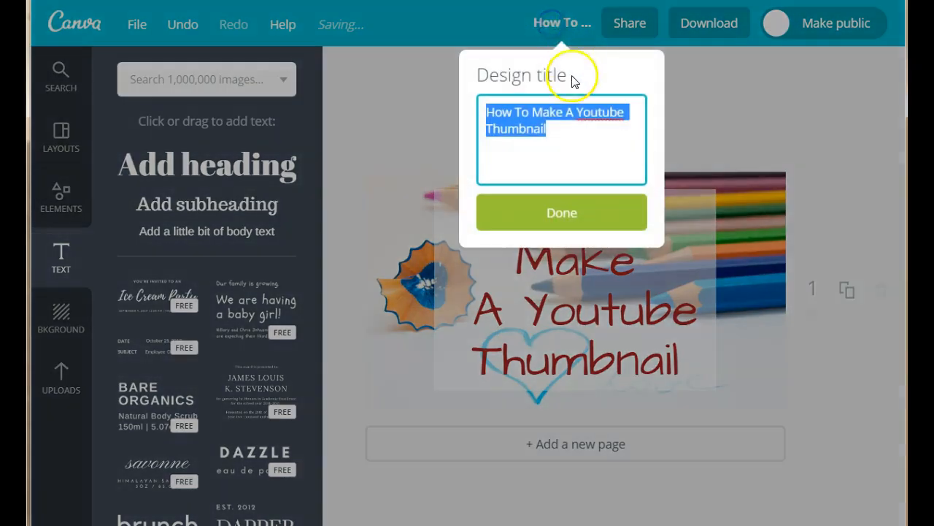
click(554, 213)
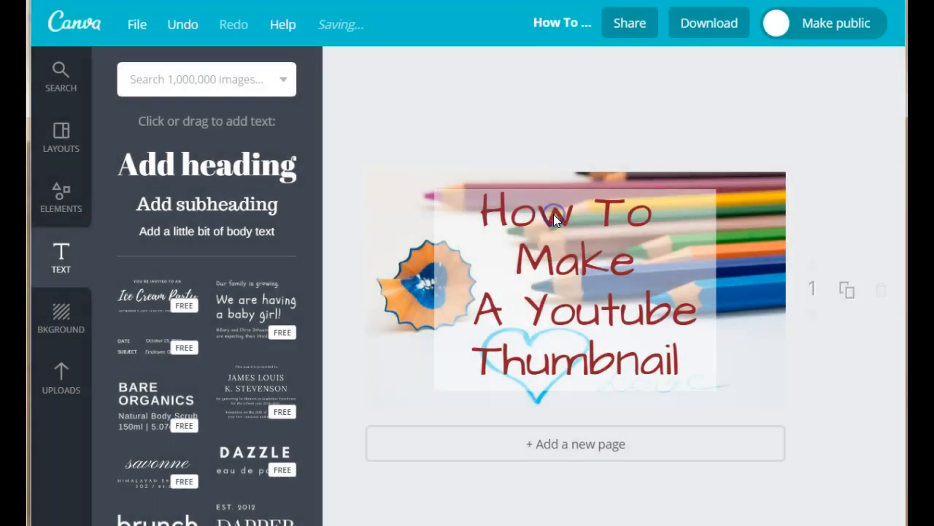
click(705, 24)
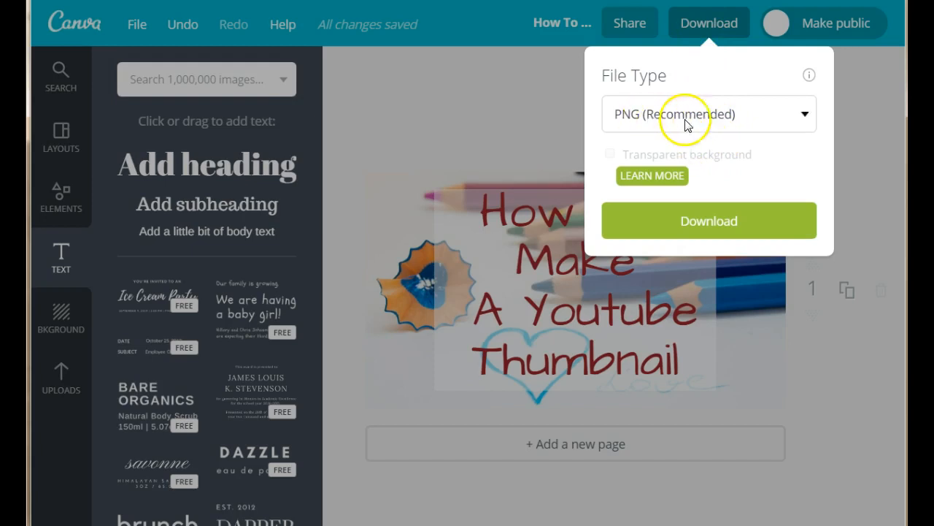
click(799, 114)
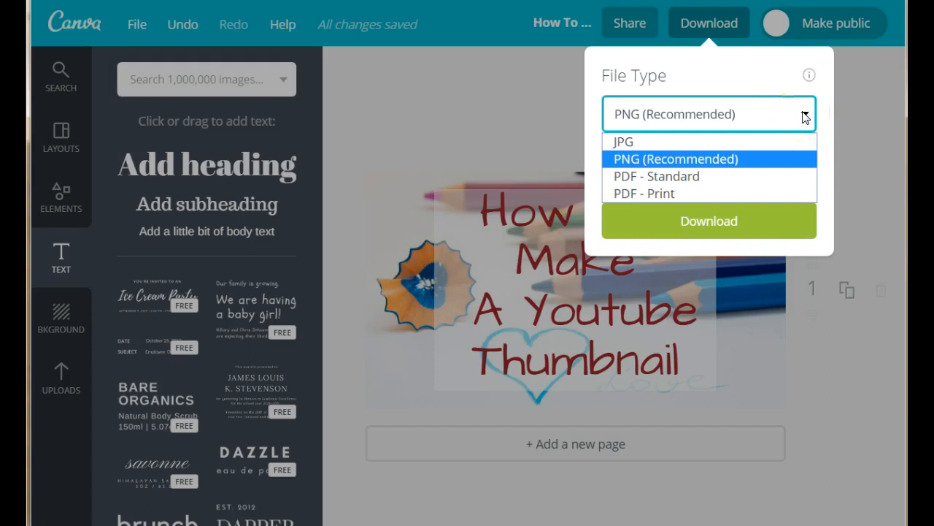
click(806, 117)
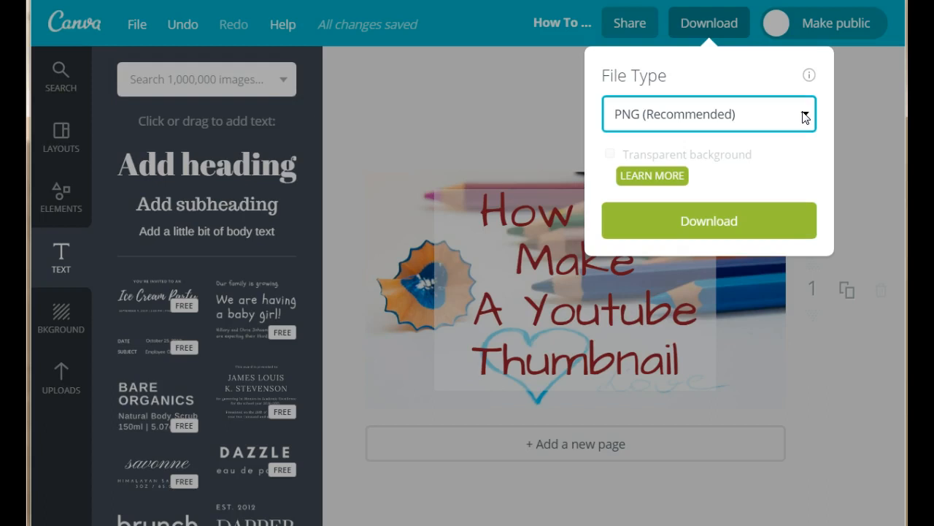
click(793, 121)
click(733, 222)
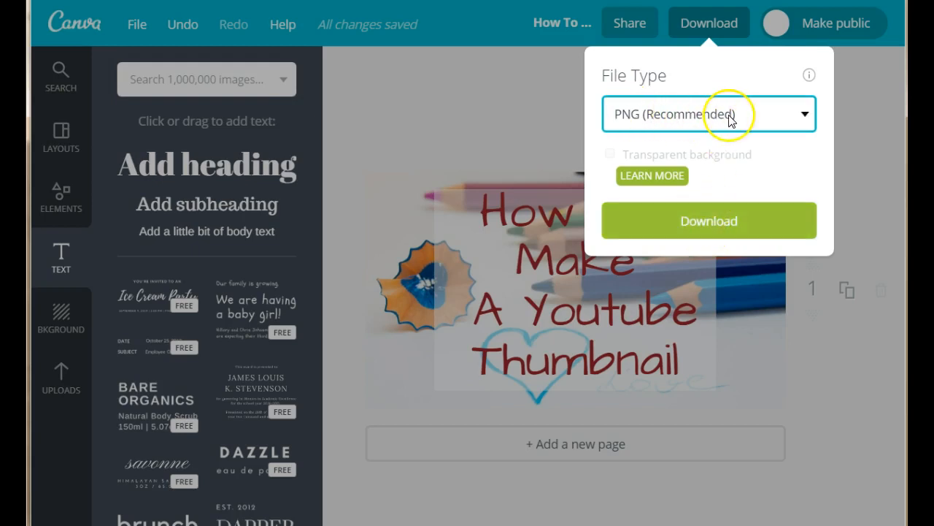
click(874, 197)
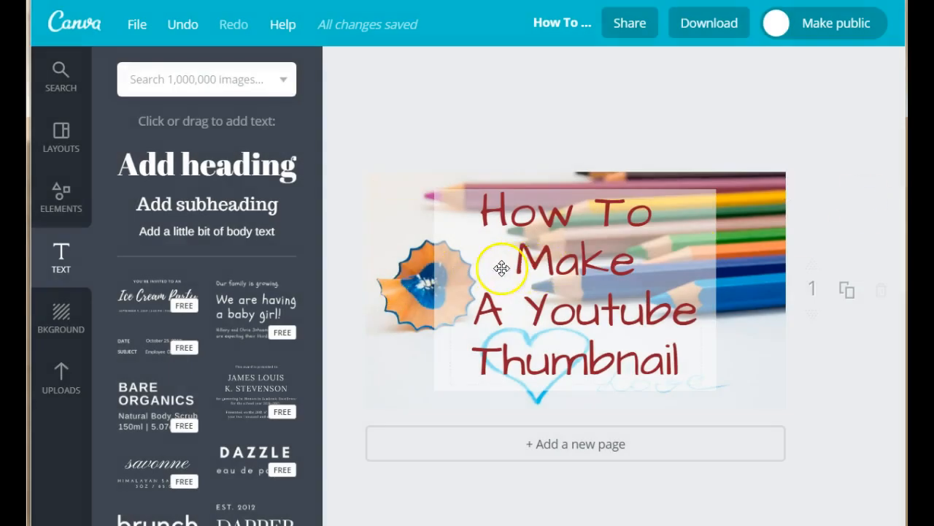